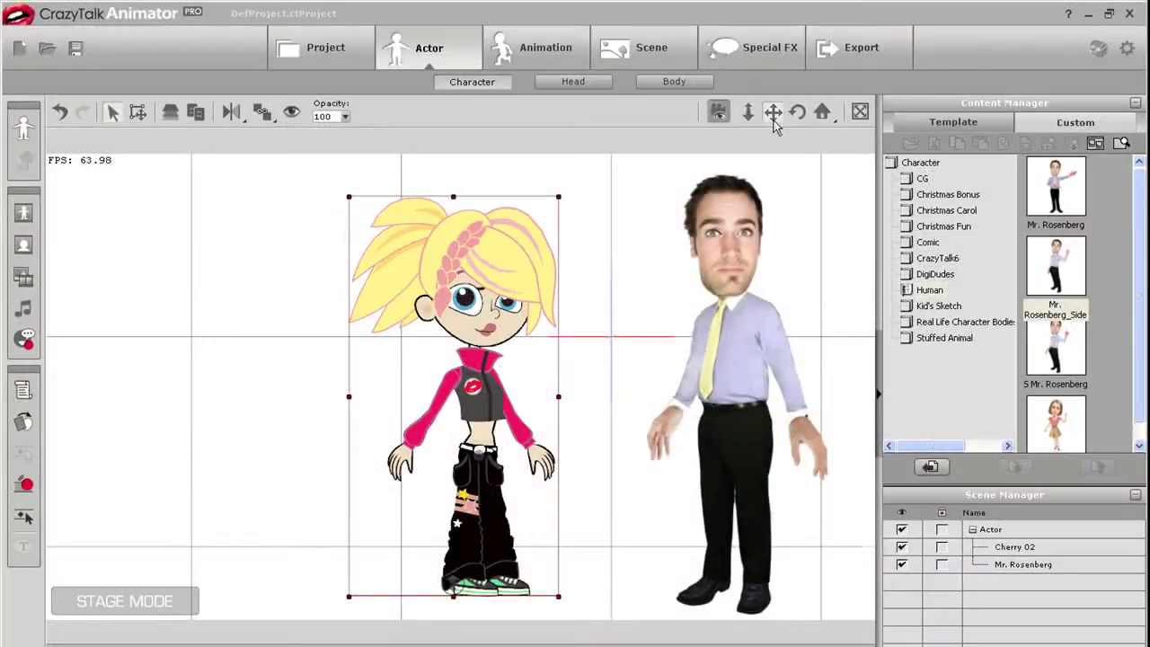
Zoom and pan the stage view in close on the cartoon girl and the businessman
left_click(773, 111)
scroll(675, 321, "up", 5)
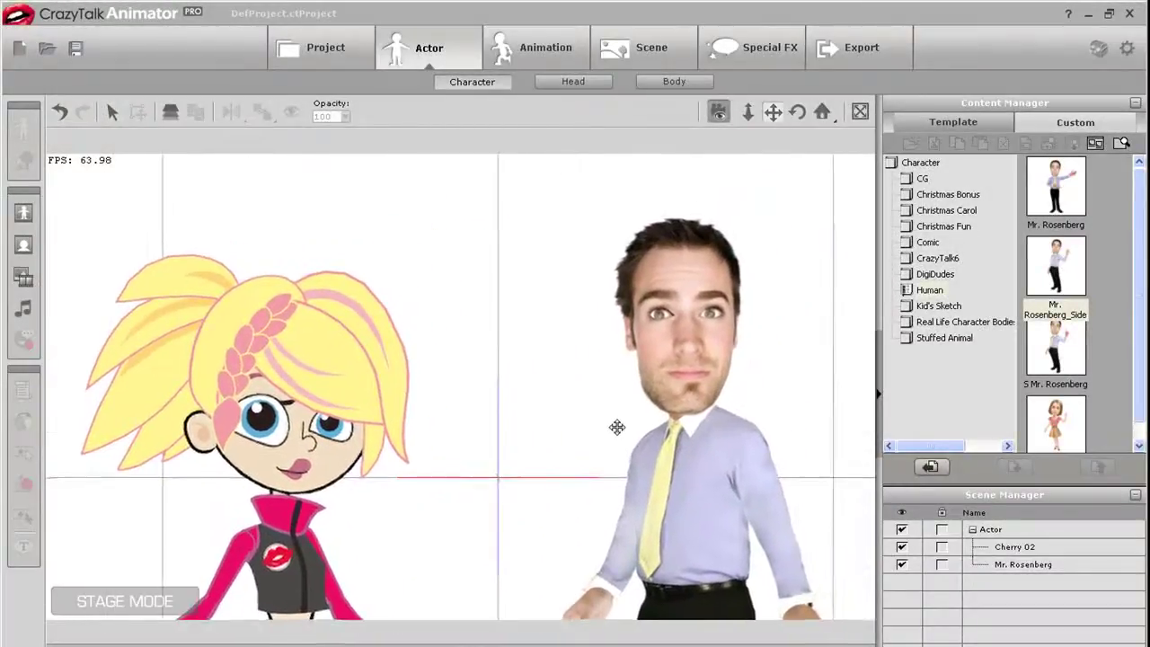
scroll(665, 411, "up", 3)
scroll(672, 467, "down", 2)
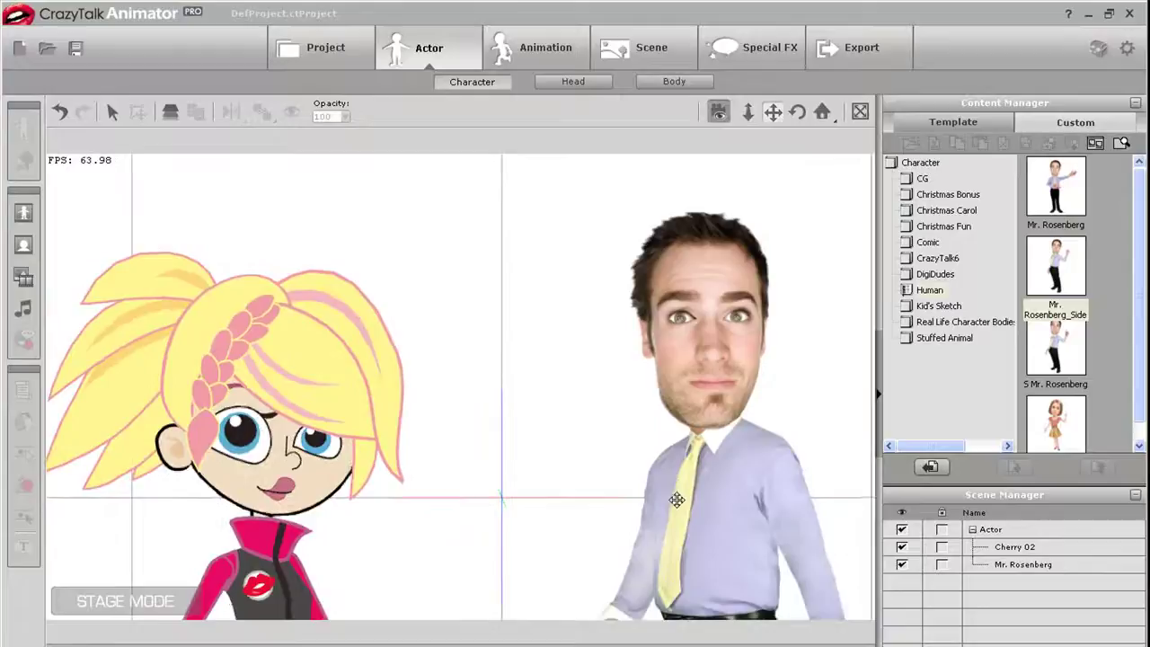
left_click_drag(677, 499, 698, 478)
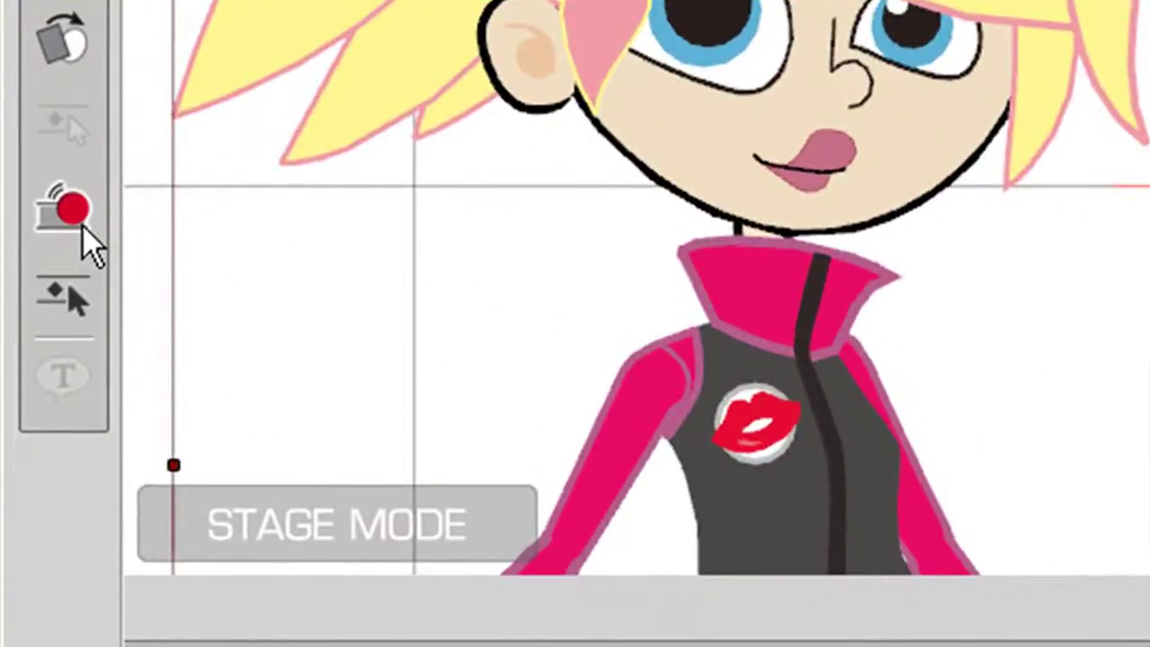
Open face puppeteering and preview the Wicked expression profile on the girl
left_click(83, 226)
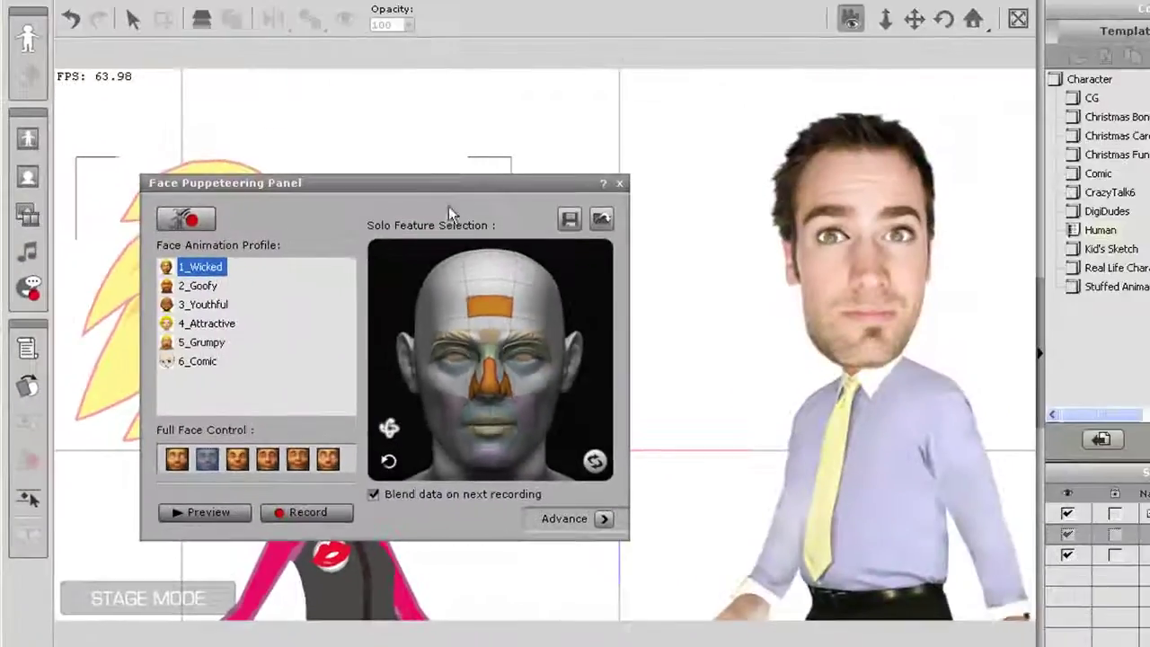
left_click_drag(448, 206, 866, 205)
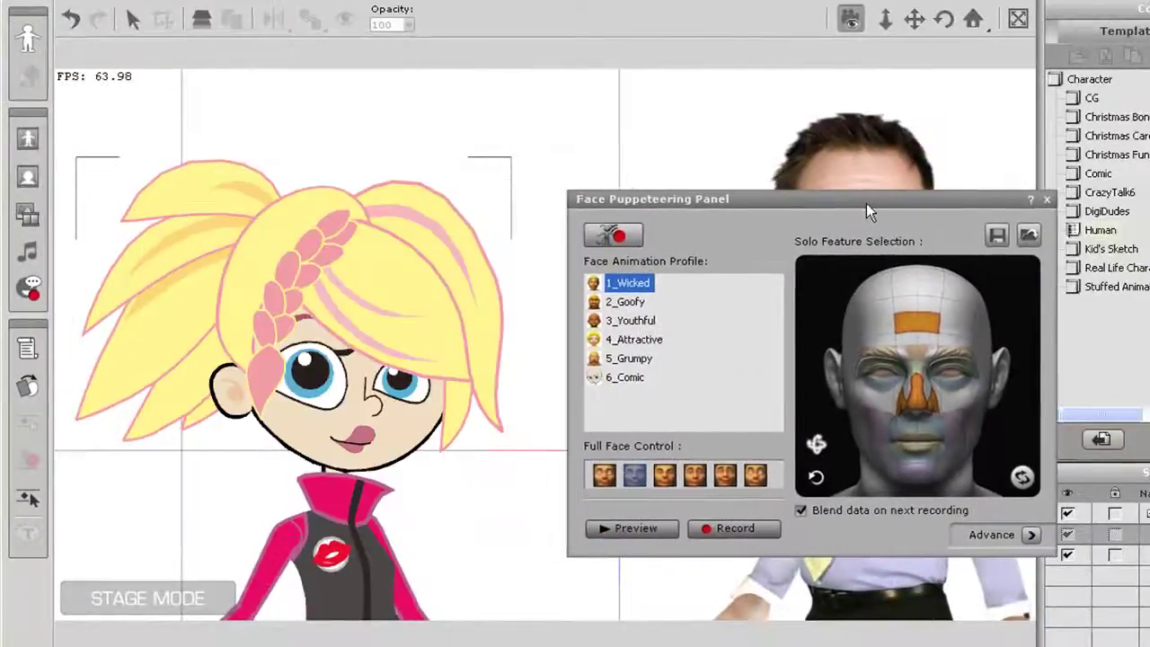
left_click(632, 528)
key("space")
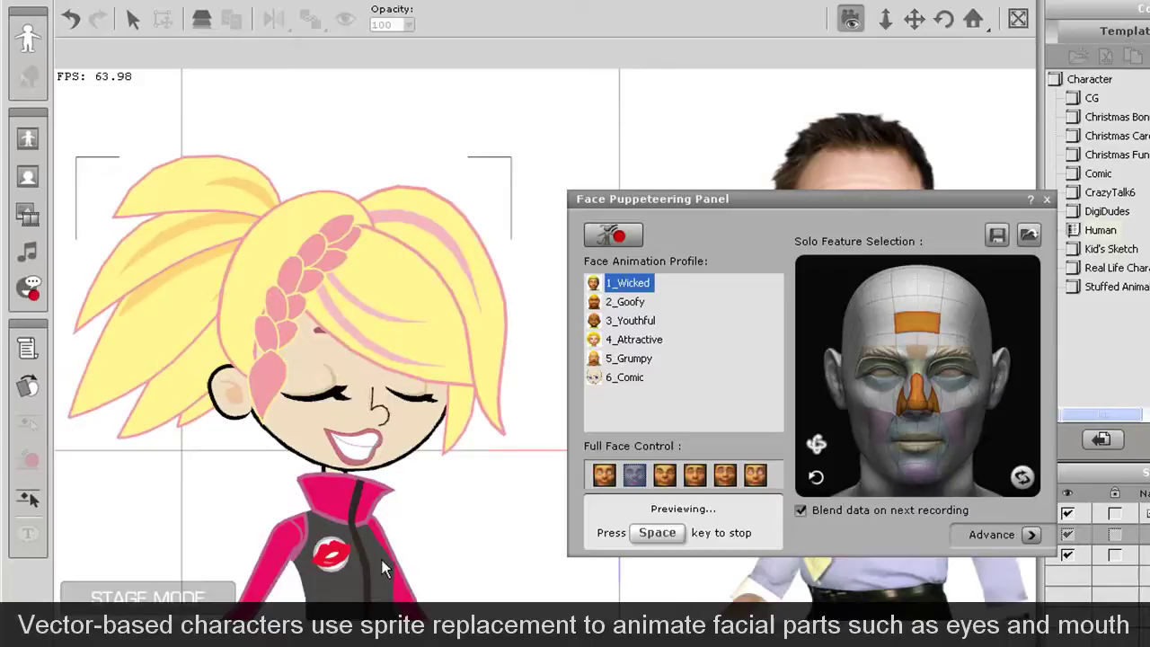
key("space")
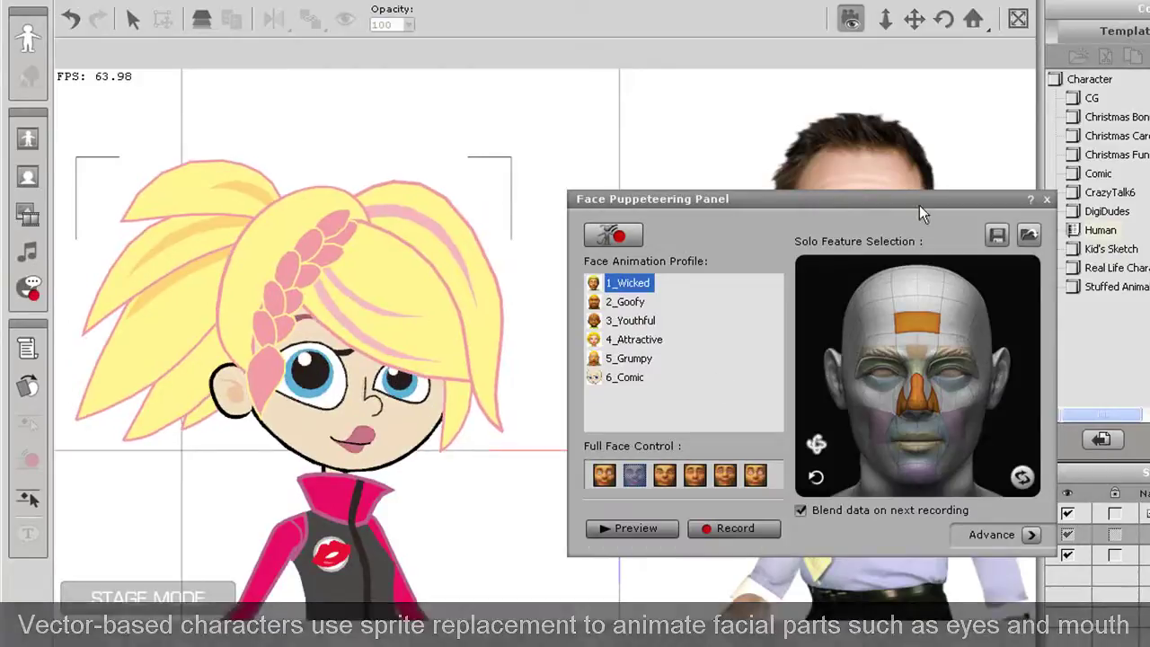
Preview the same Wicked expression profile on the businessman's face
left_click_drag(919, 201, 545, 177)
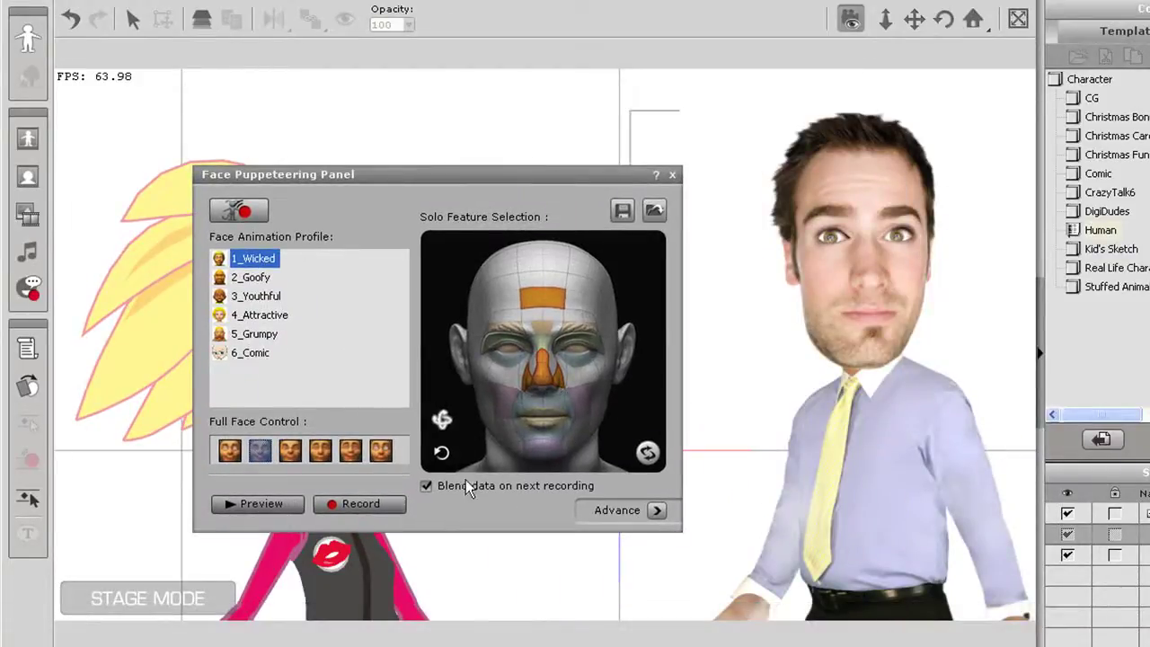
left_click(339, 503)
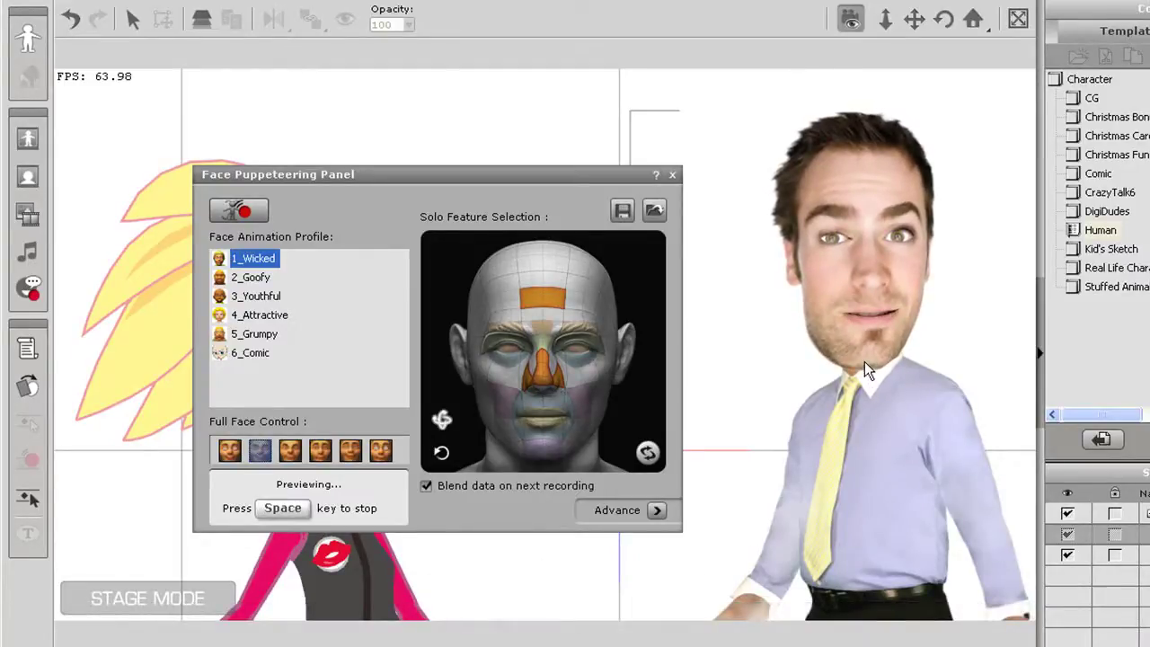
key("space")
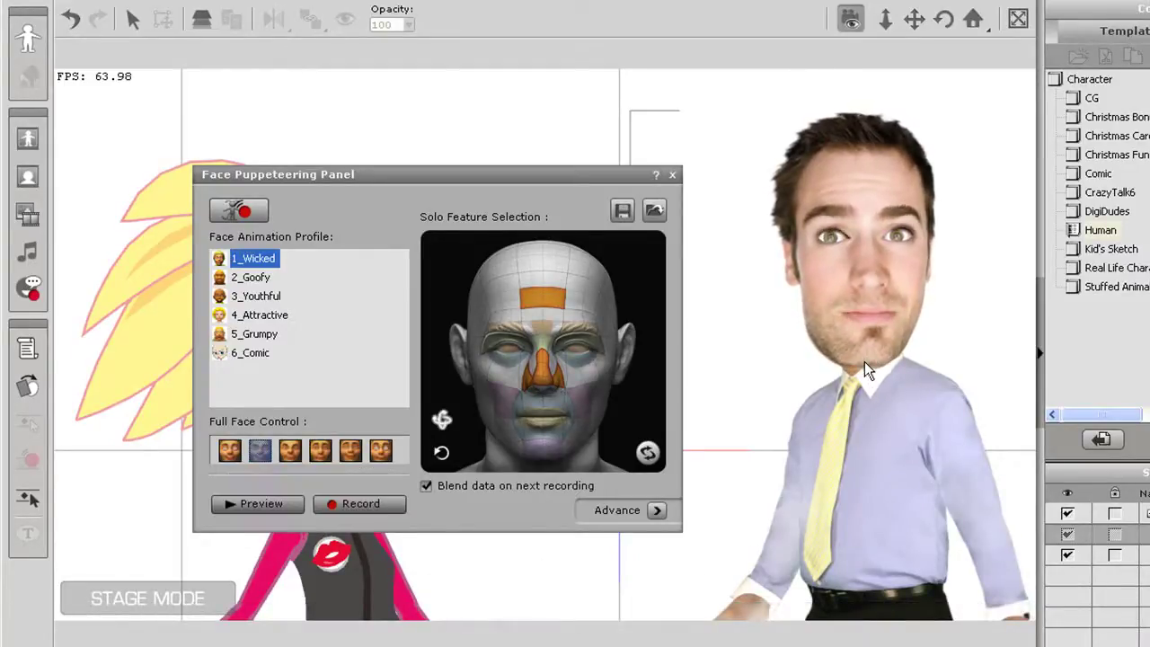
Close the face puppeteering panel and delete the businessman from the stage
left_click(672, 175)
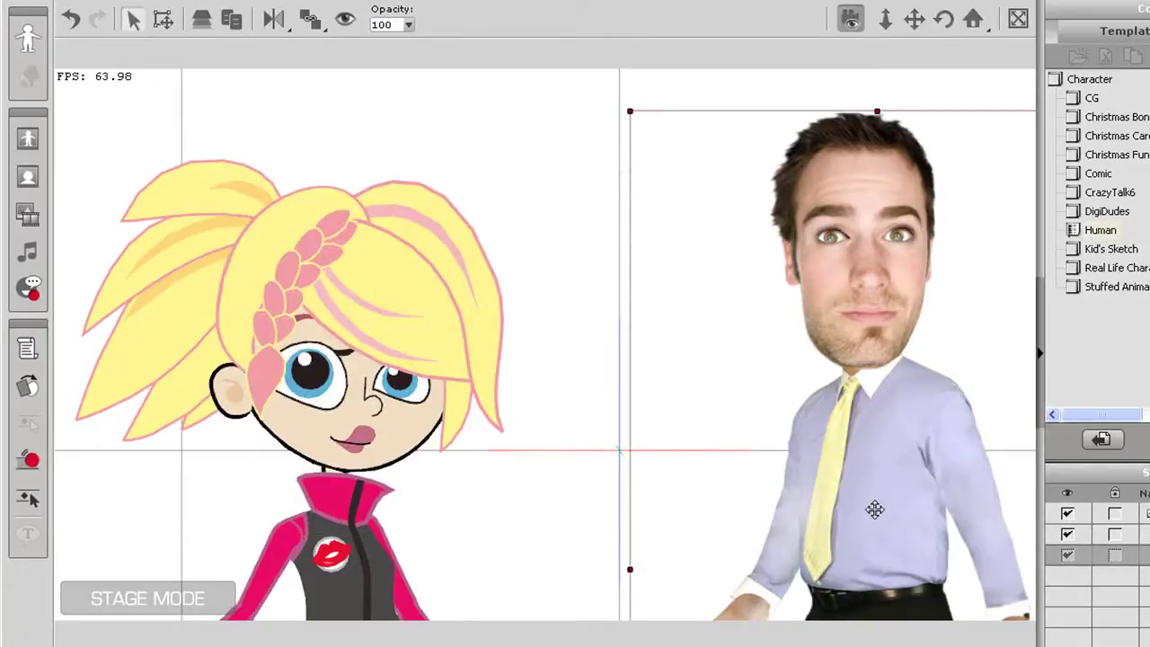
key("Delete")
left_click(295, 419)
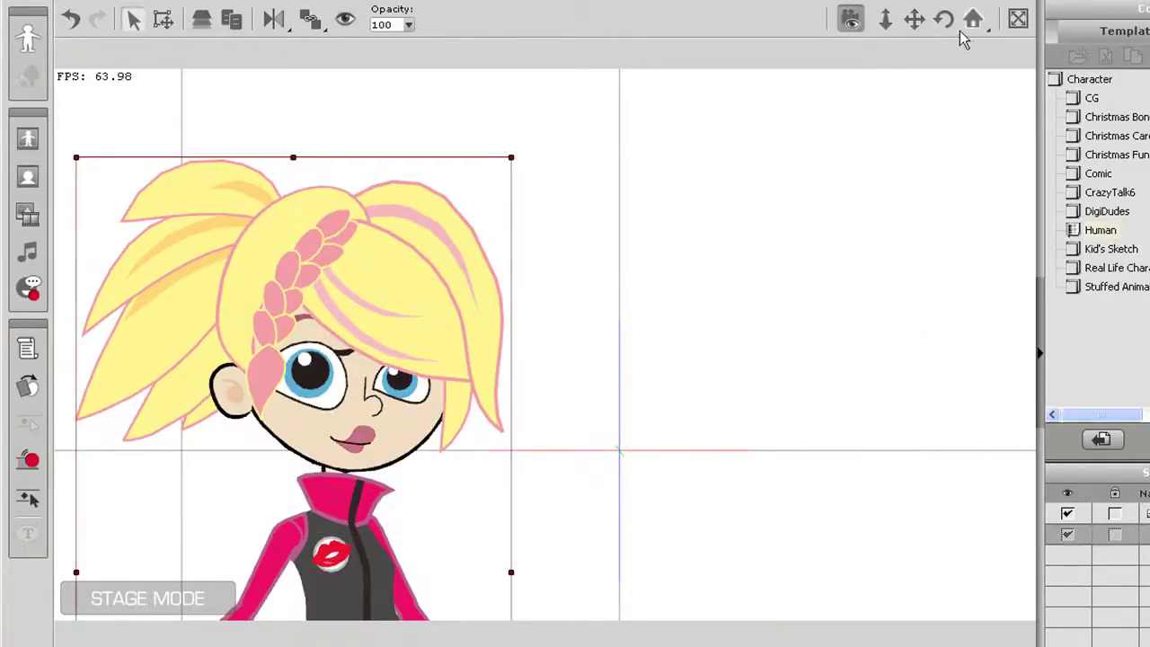
Pan and zoom the stage to show the whole girl, then select her
left_click(914, 19)
left_click_drag(801, 296, 943, 253)
scroll(670, 278, "down", 5)
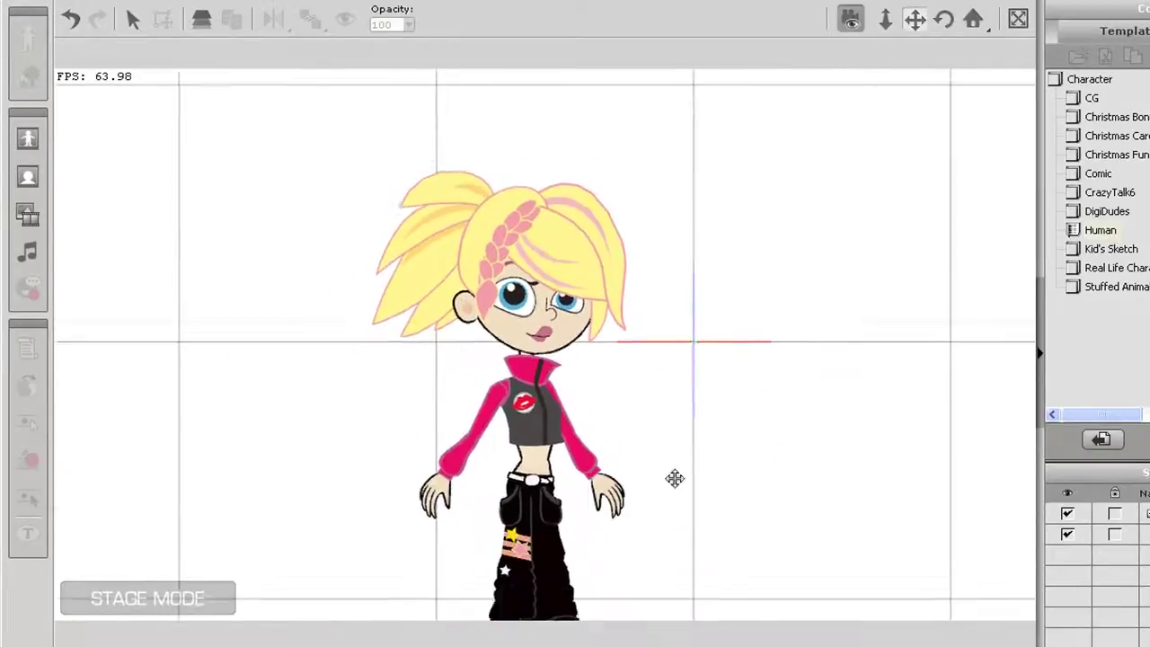
left_click_drag(674, 477, 661, 372)
scroll(689, 365, "down", 1)
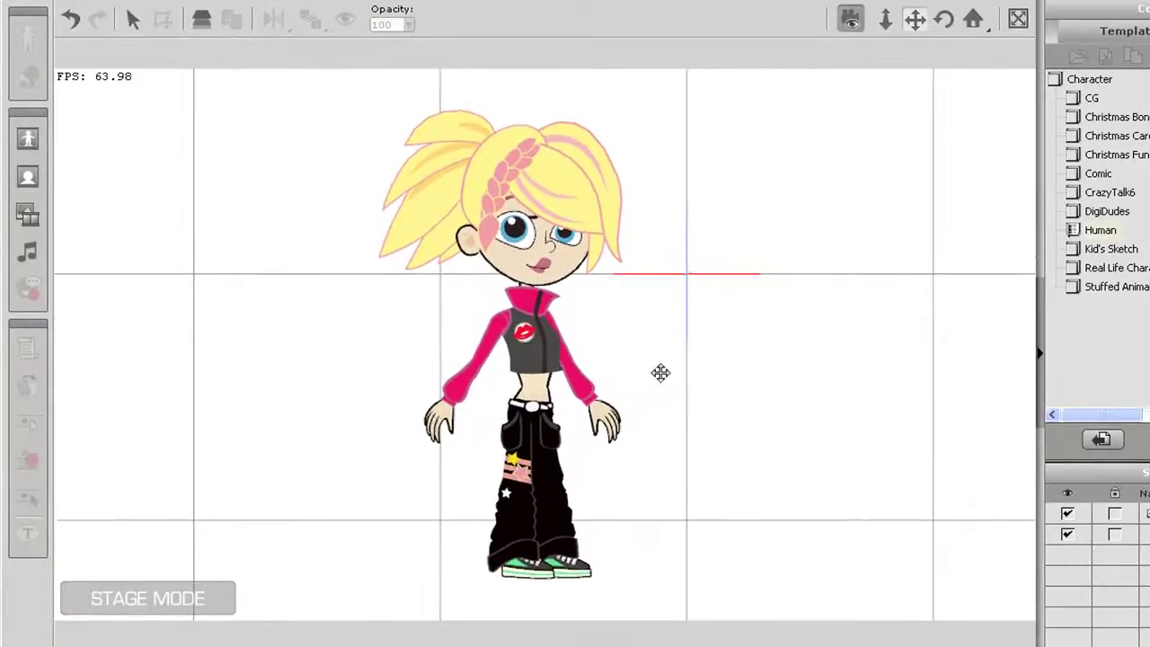
left_click(528, 339)
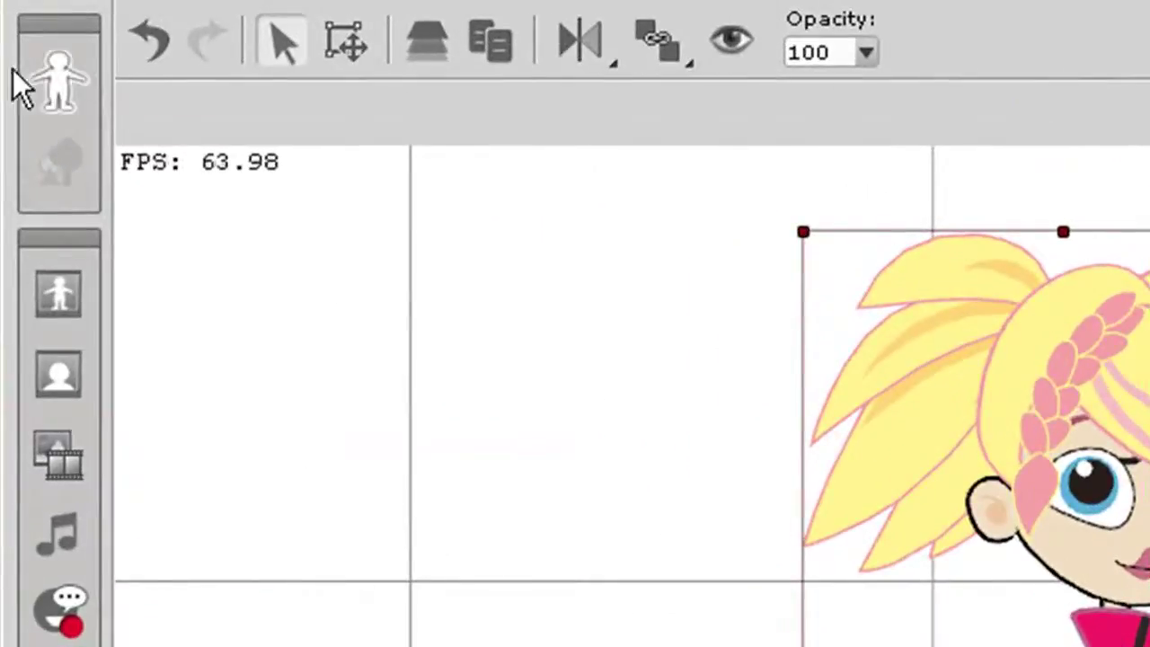
In the character composer, dress the girl in the Cherry 03 jacket, jeans and leg warmers
left_click(44, 79)
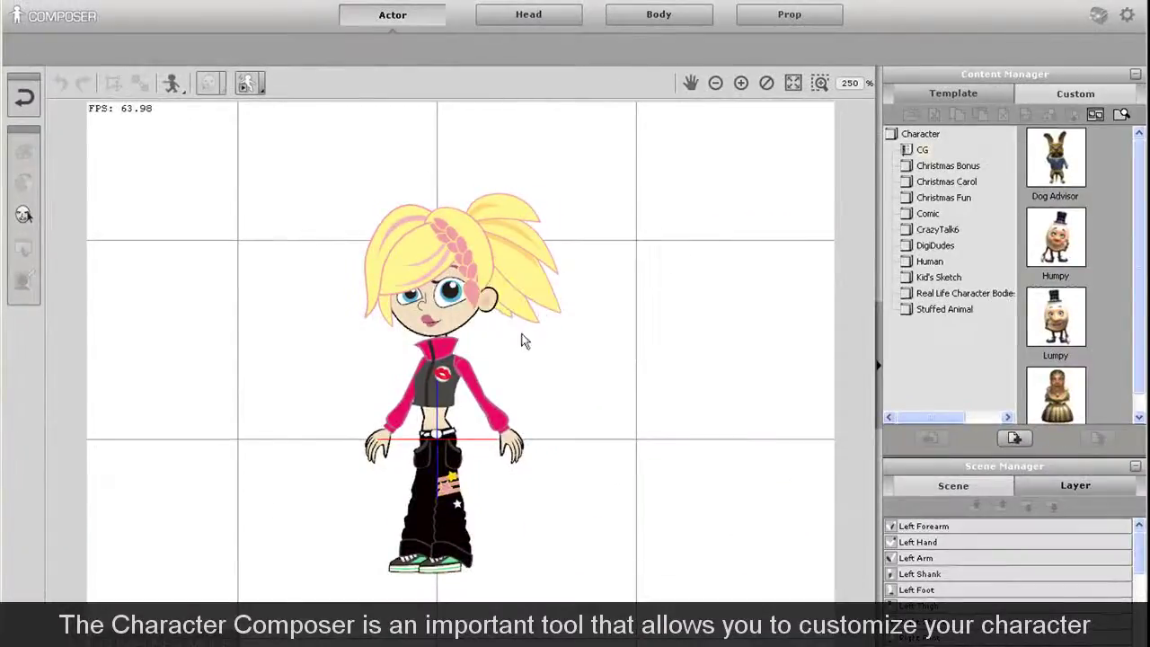
left_click(651, 15)
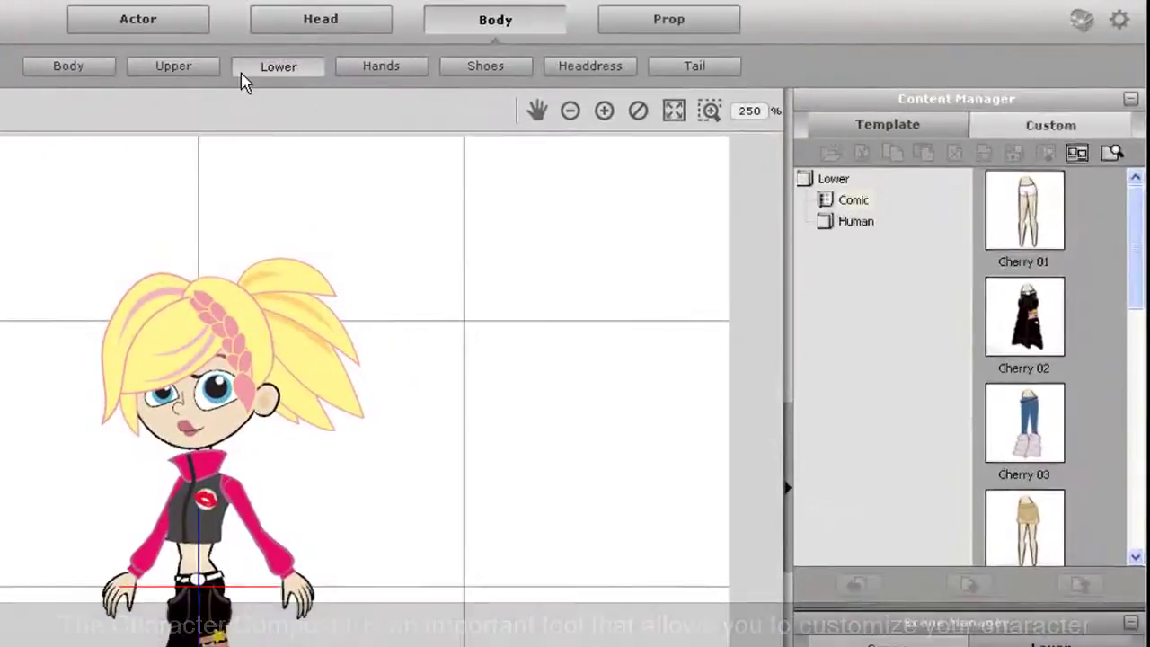
left_click(176, 67)
left_click(1022, 430)
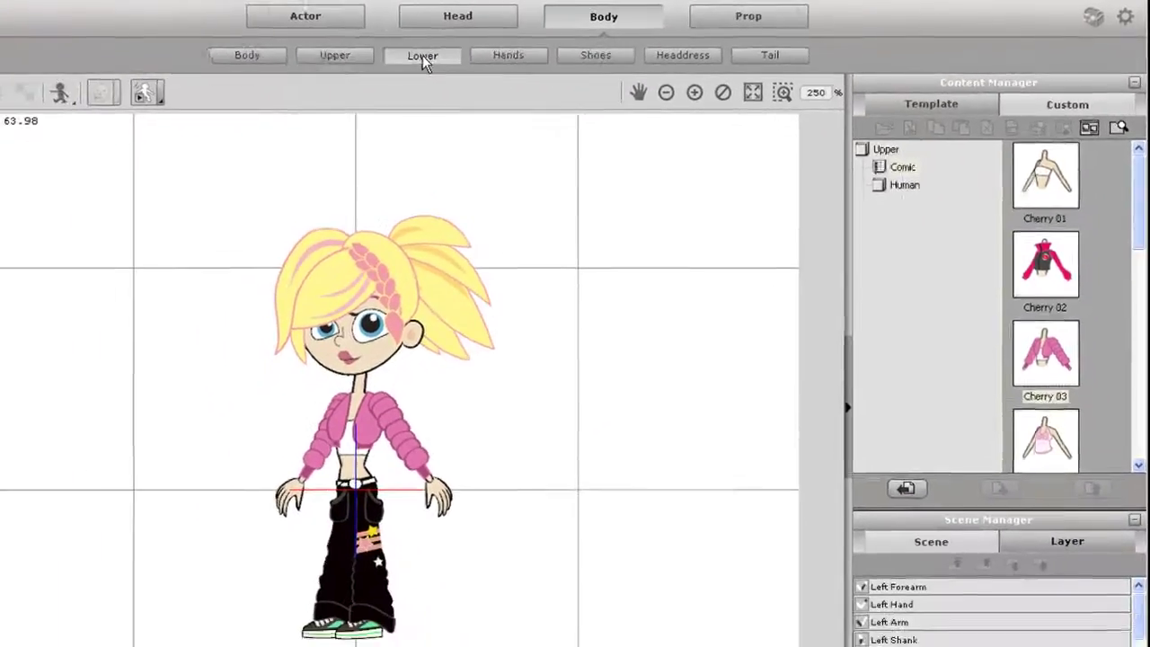
left_click(277, 65)
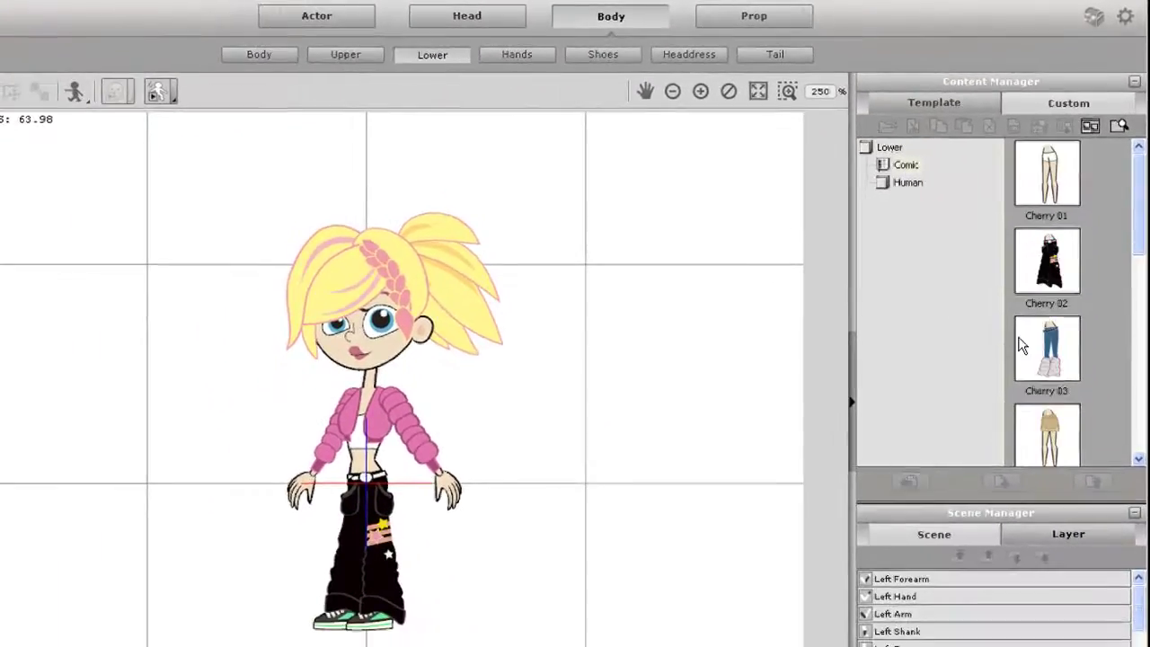
left_click(1058, 364)
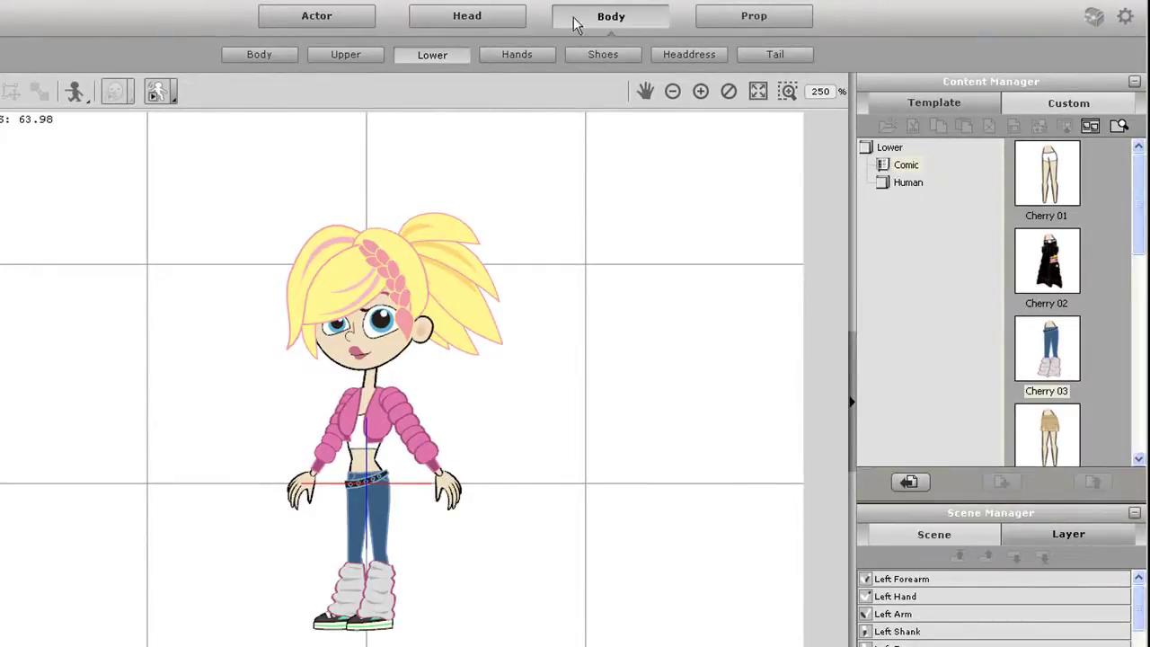
Give the girl the red A001_Eyes 01 eyes and the Nose 05 nose
left_click(500, 19)
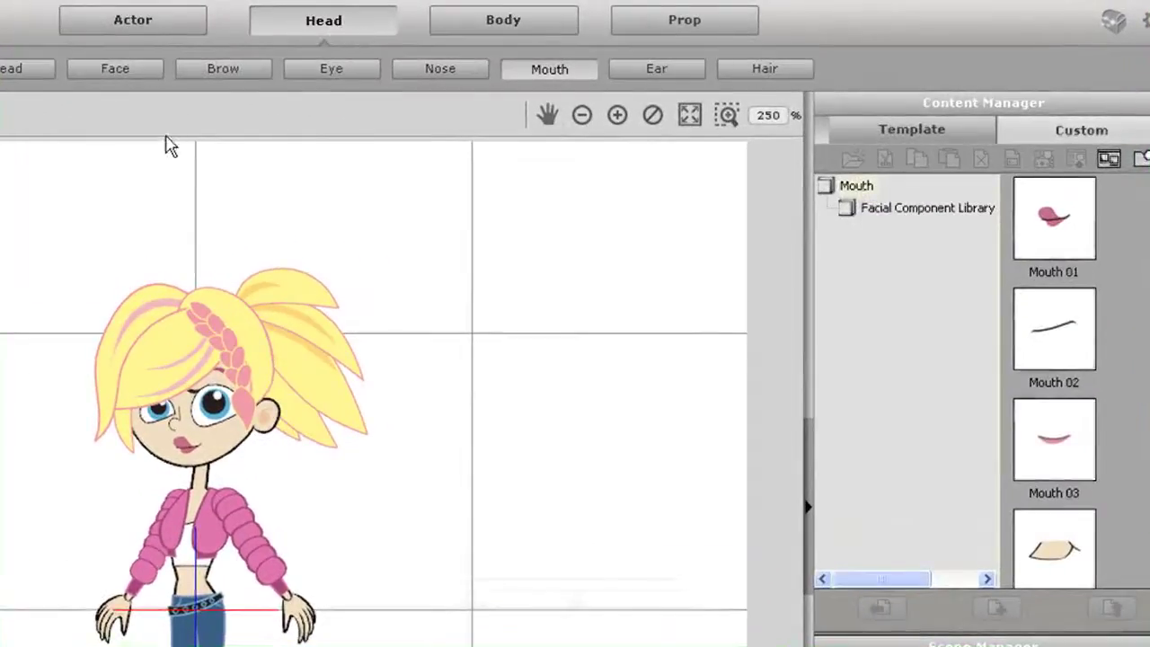
left_click(323, 69)
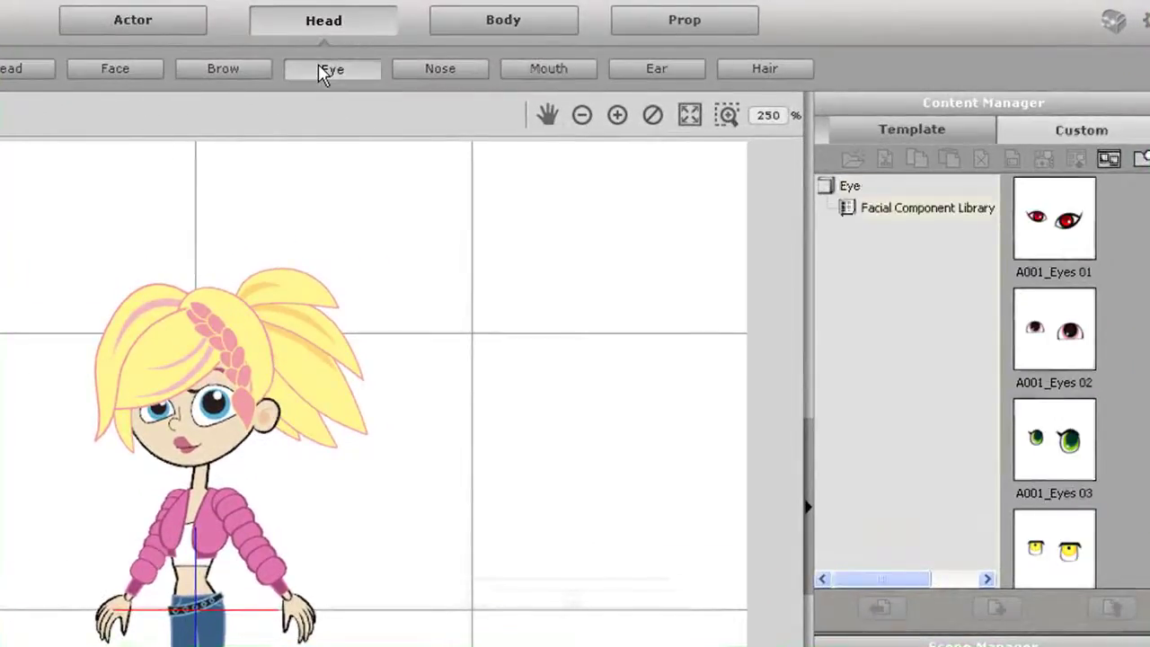
double_click(1058, 240)
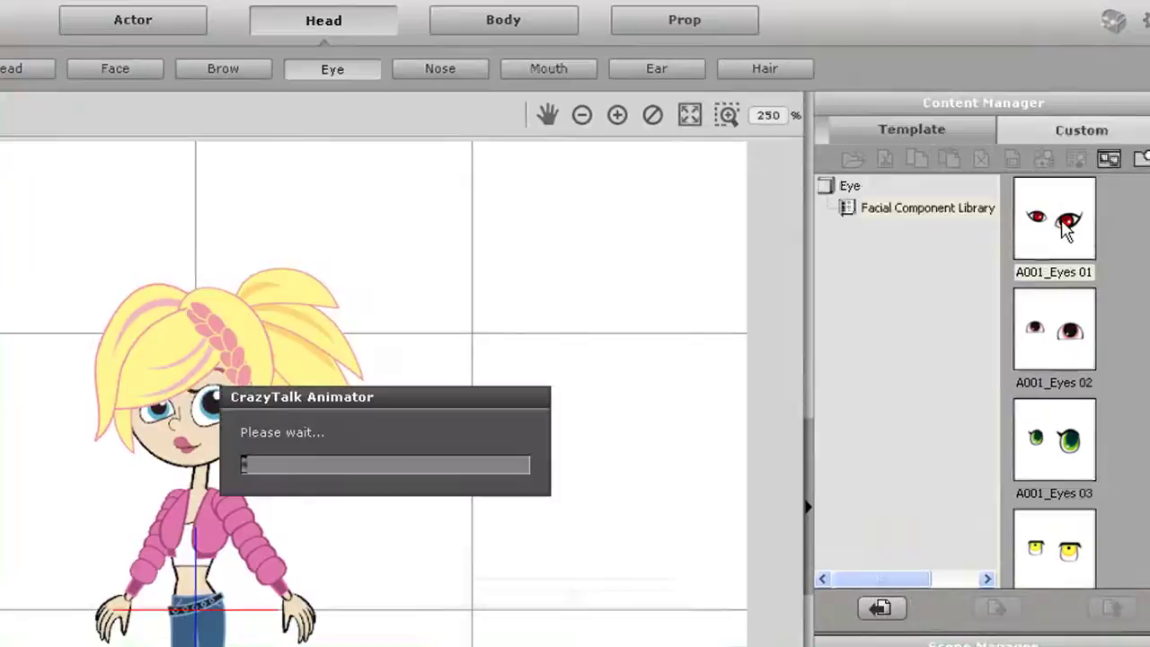
left_click(439, 72)
scroll(1054, 376, "down", 3)
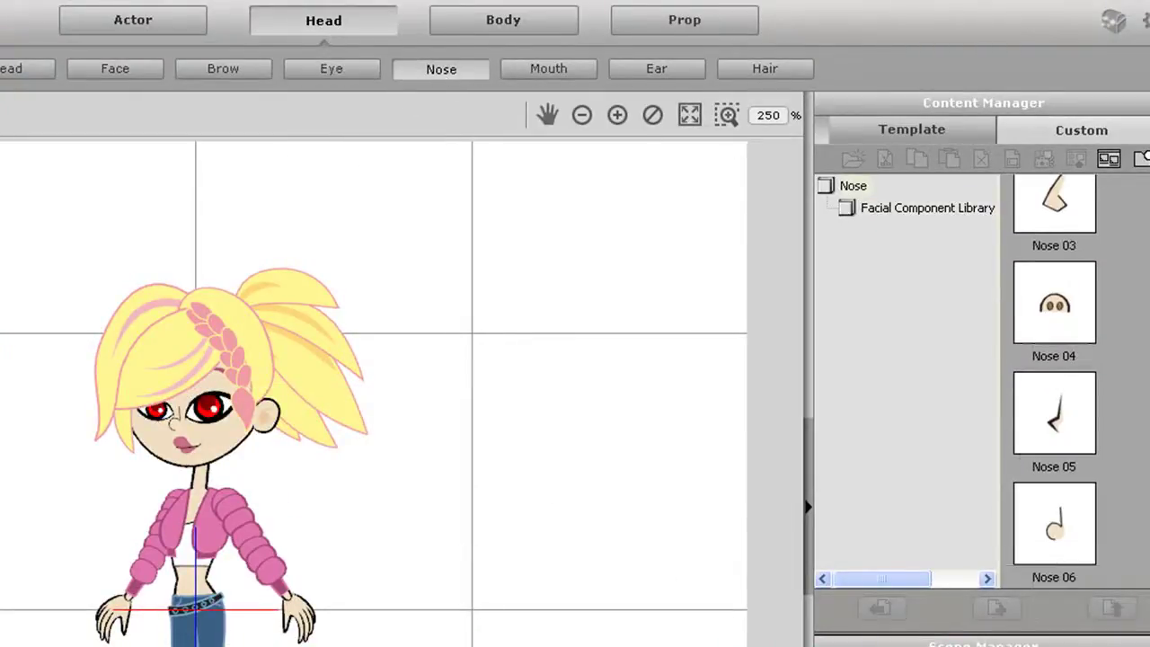
double_click(1078, 432)
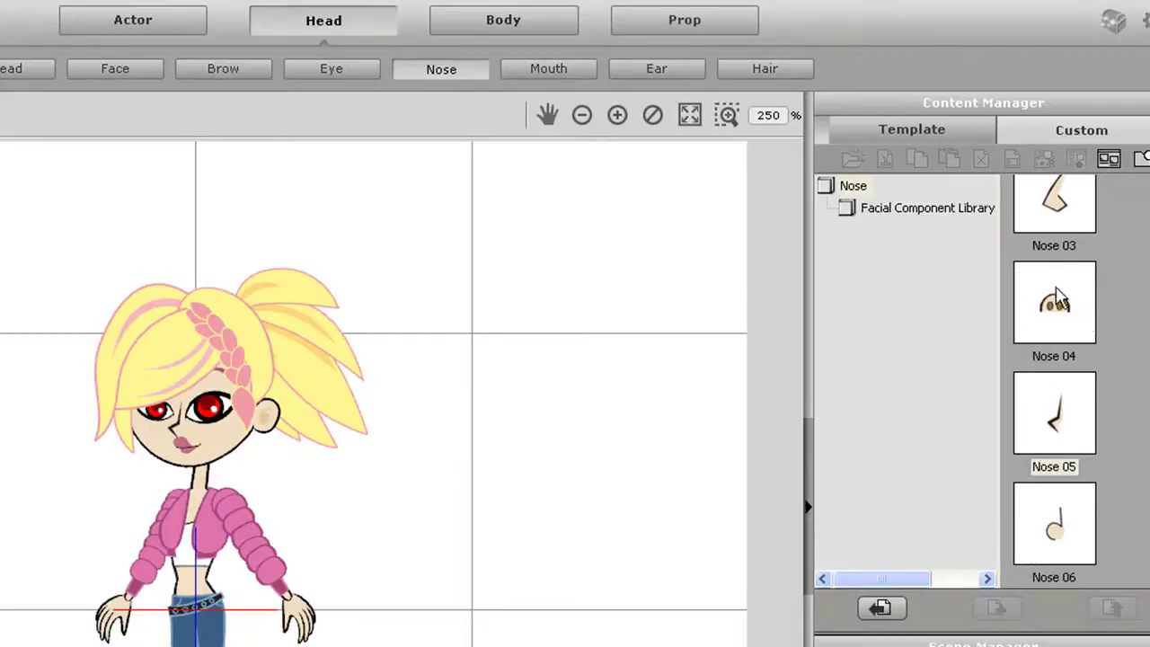
Apply the Mouth 03 smile and select the ponytail hair piece
left_click(547, 69)
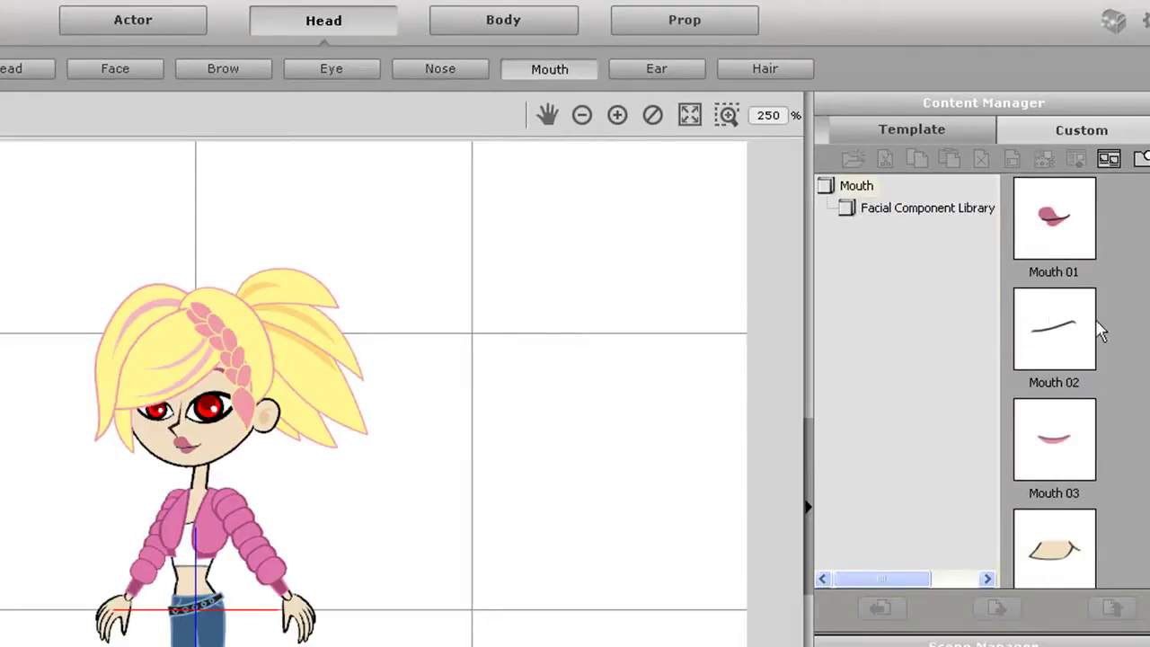
scroll(1076, 362, "down", 1)
double_click(1057, 336)
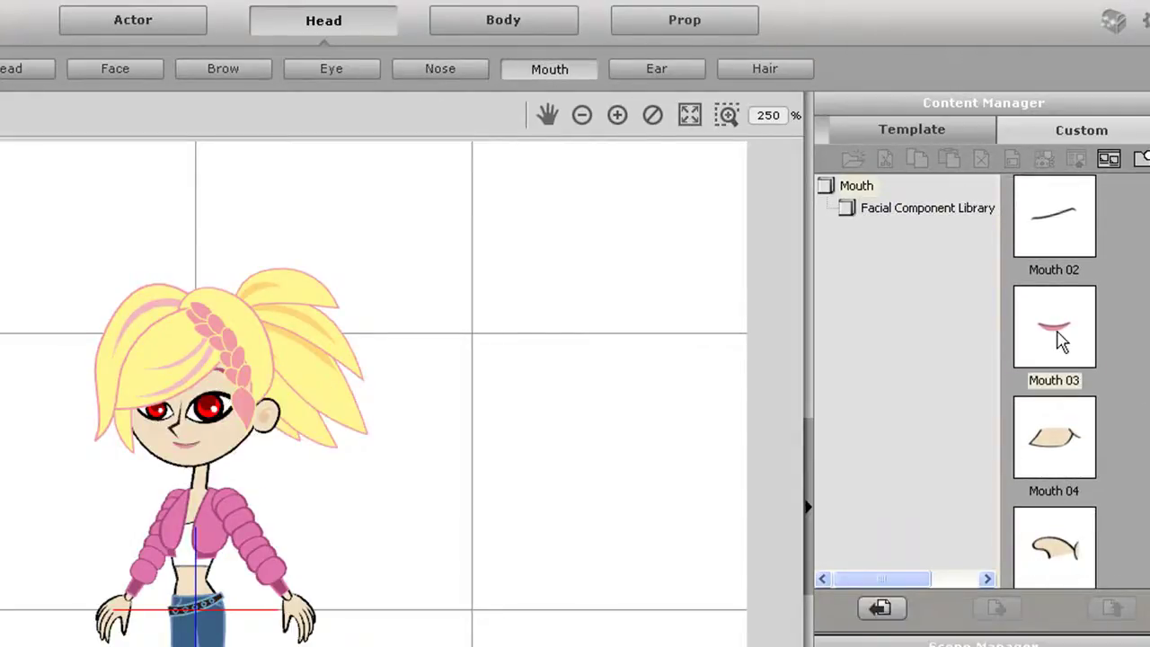
left_click(319, 353)
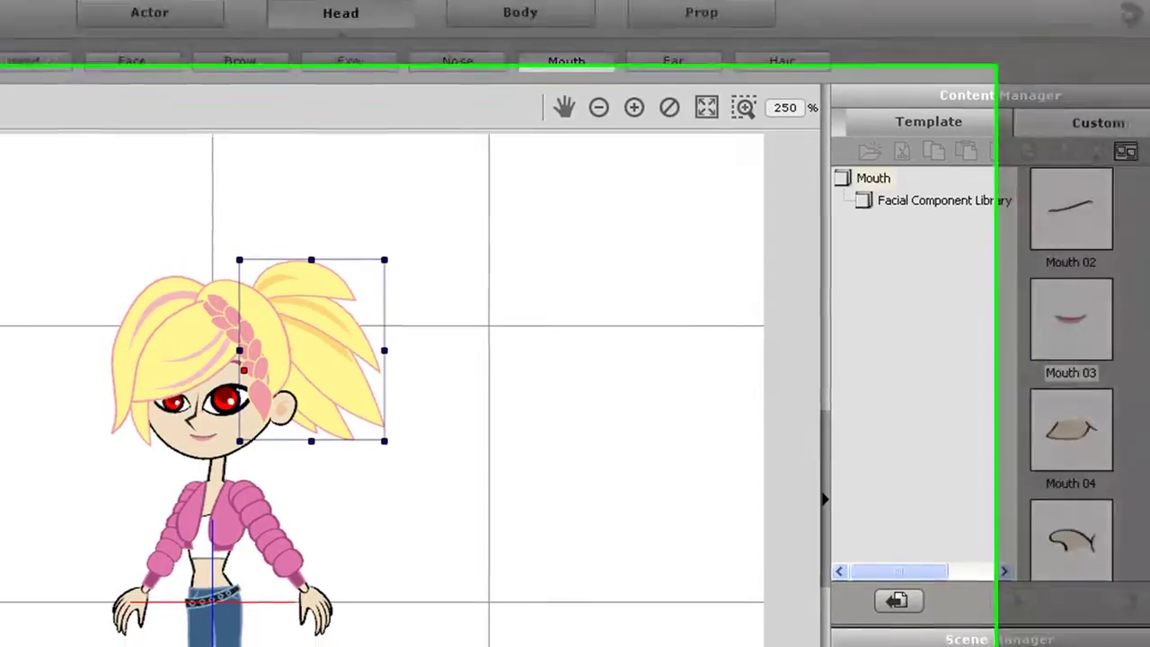
Rotate, enlarge and raise the HairBack01 ponytail sprite into tall upswept spikes
key("s")
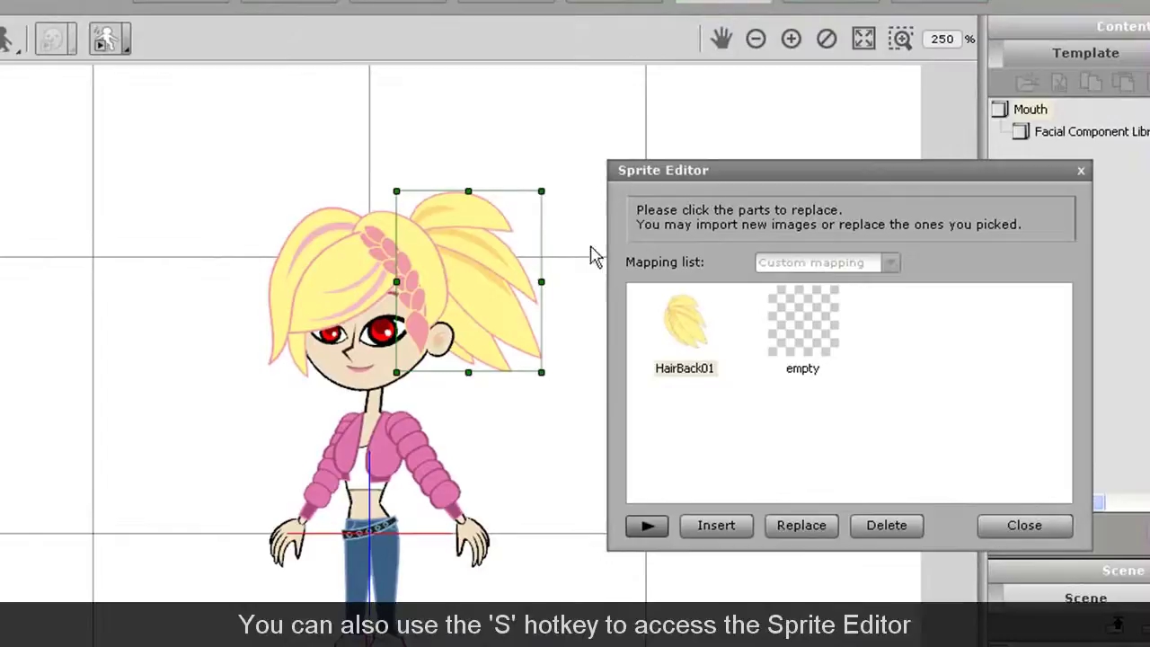
left_click_drag(565, 224, 395, 135)
left_click_drag(465, 264, 442, 267)
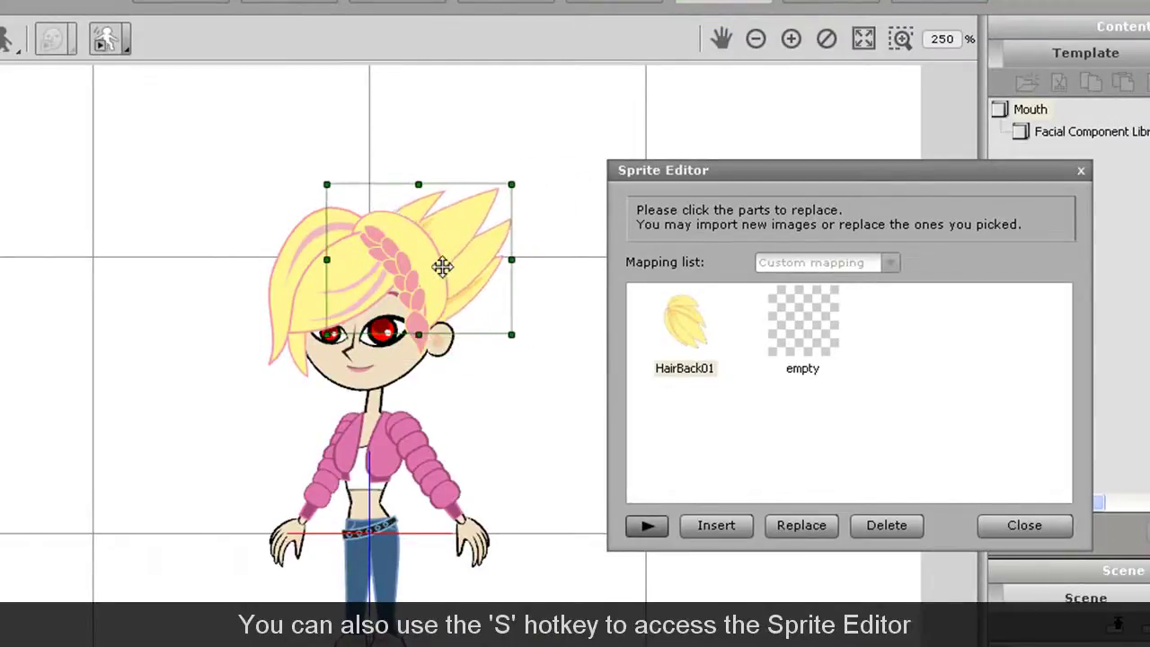
left_click_drag(511, 184, 552, 162)
left_click_drag(487, 262, 502, 221)
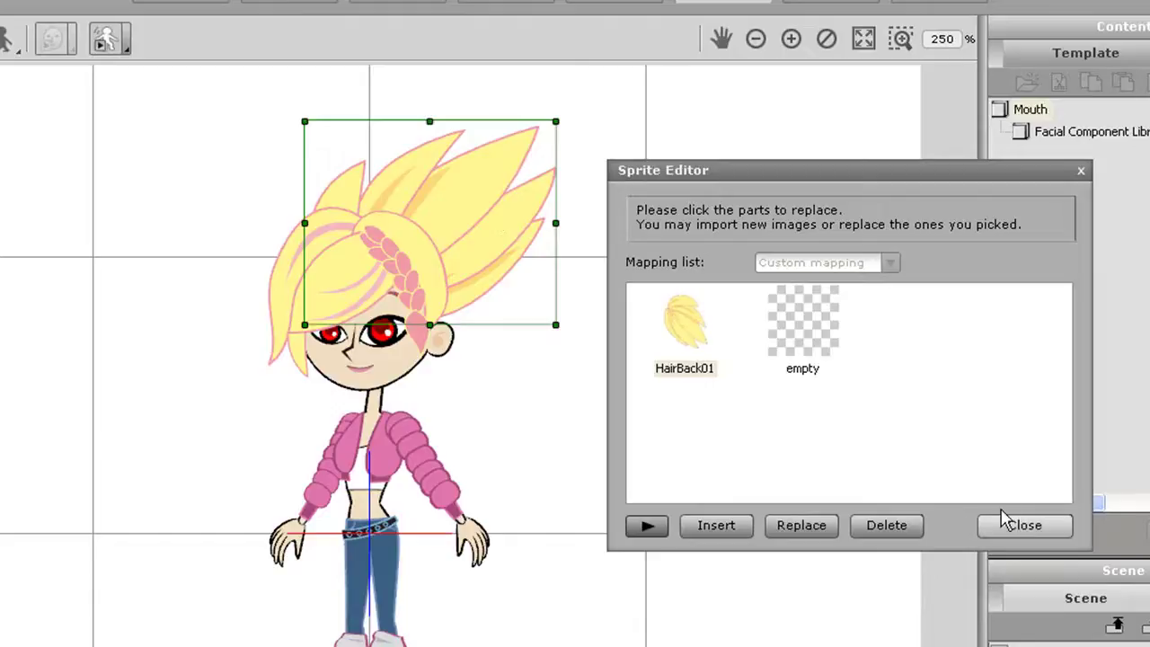
left_click(384, 267)
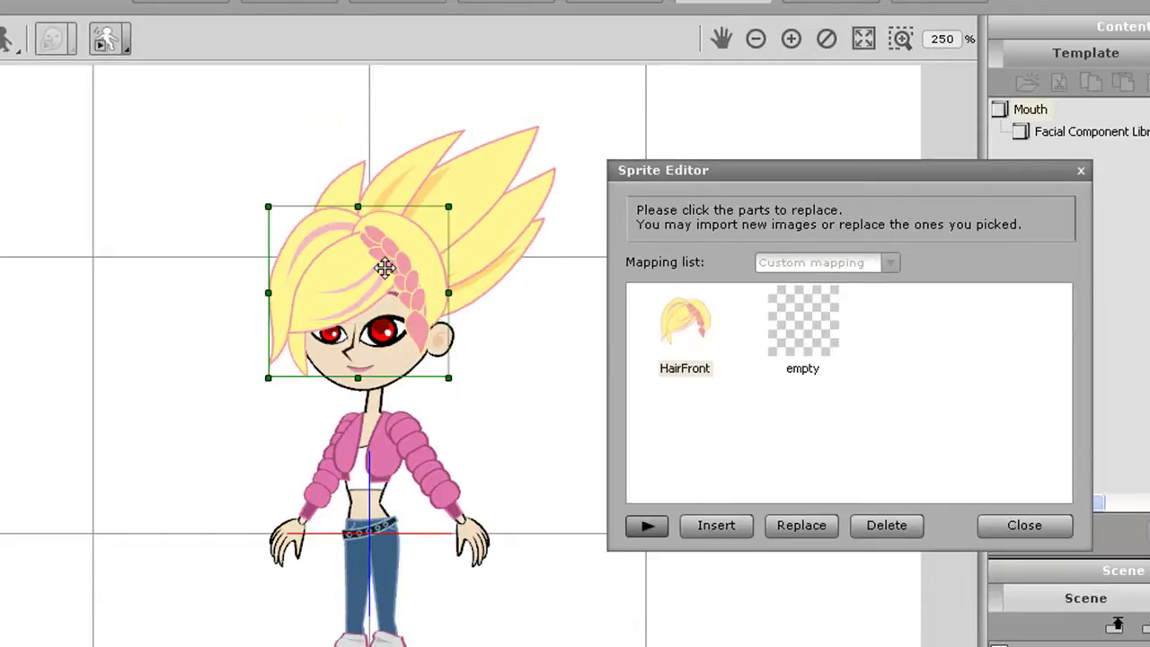
left_click(1032, 530)
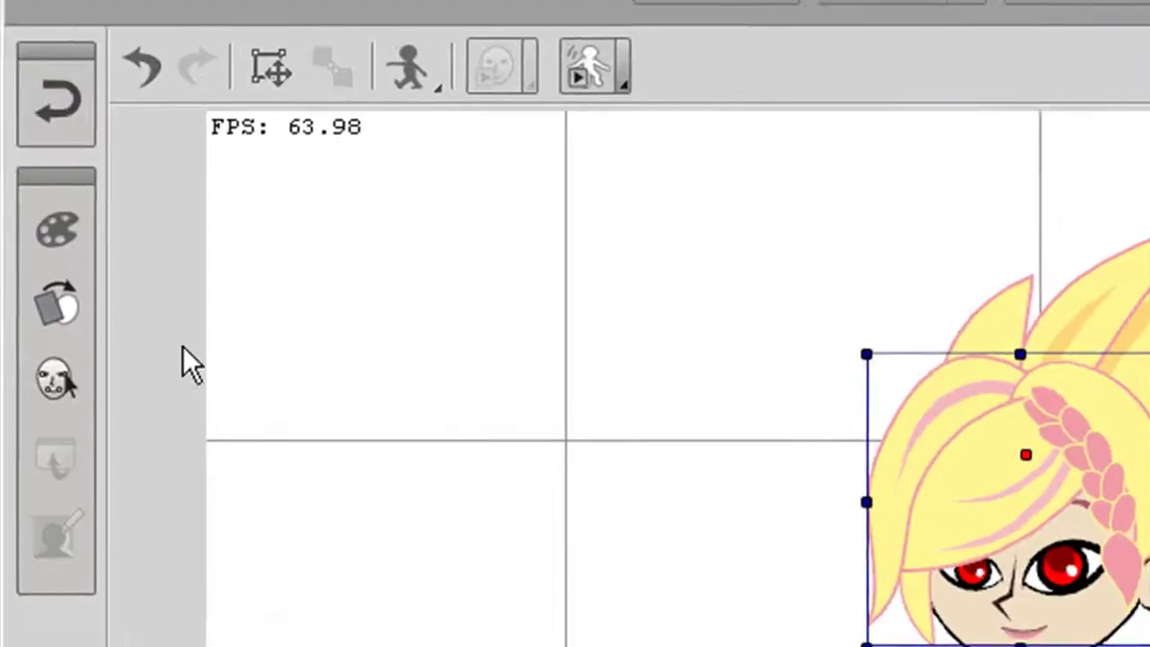
Turn the hair_01 group black with Affect All and brightness -100
left_click(60, 239)
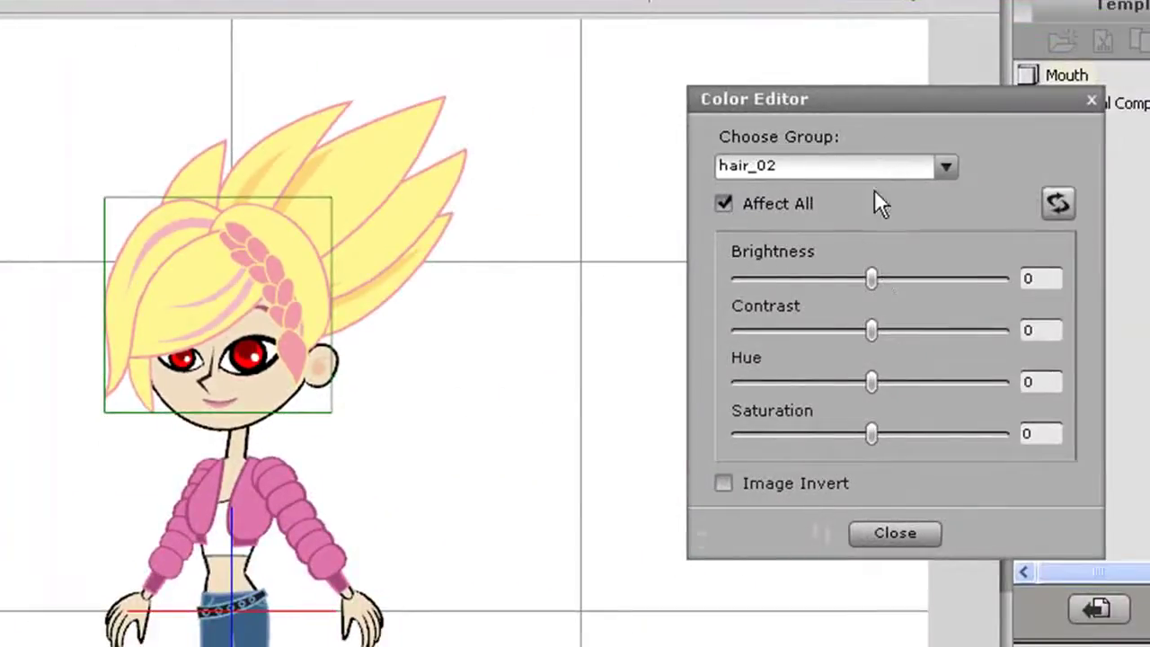
left_click(945, 166)
left_click(795, 195)
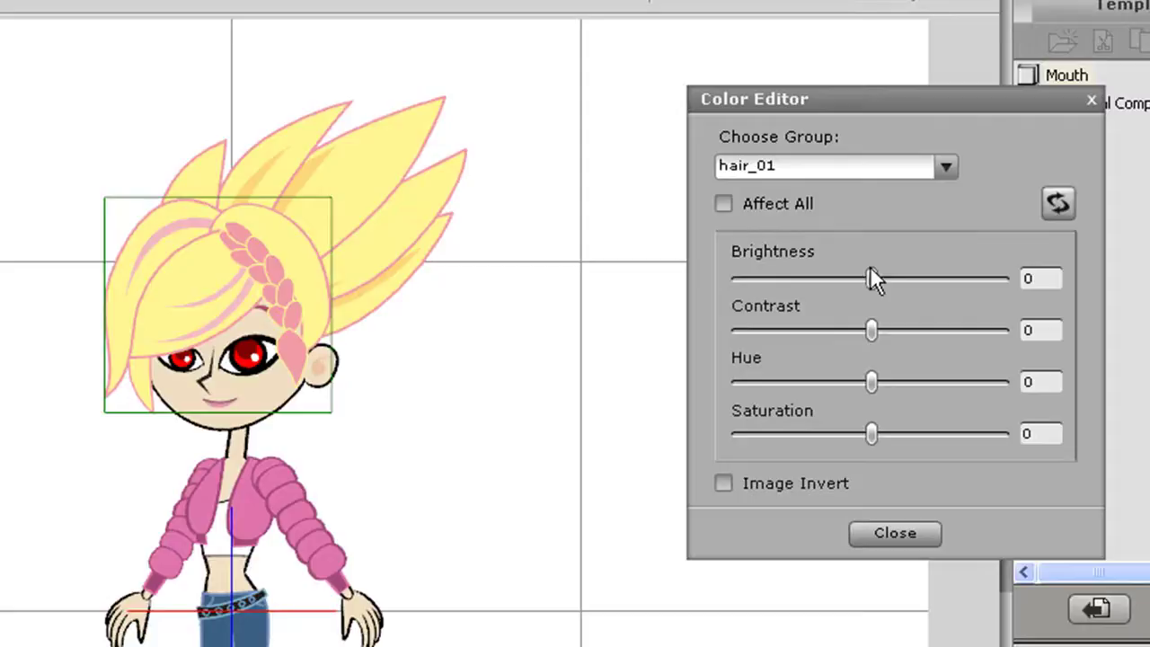
left_click_drag(870, 274, 869, 326)
left_click(729, 204)
left_click_drag(870, 277, 682, 282)
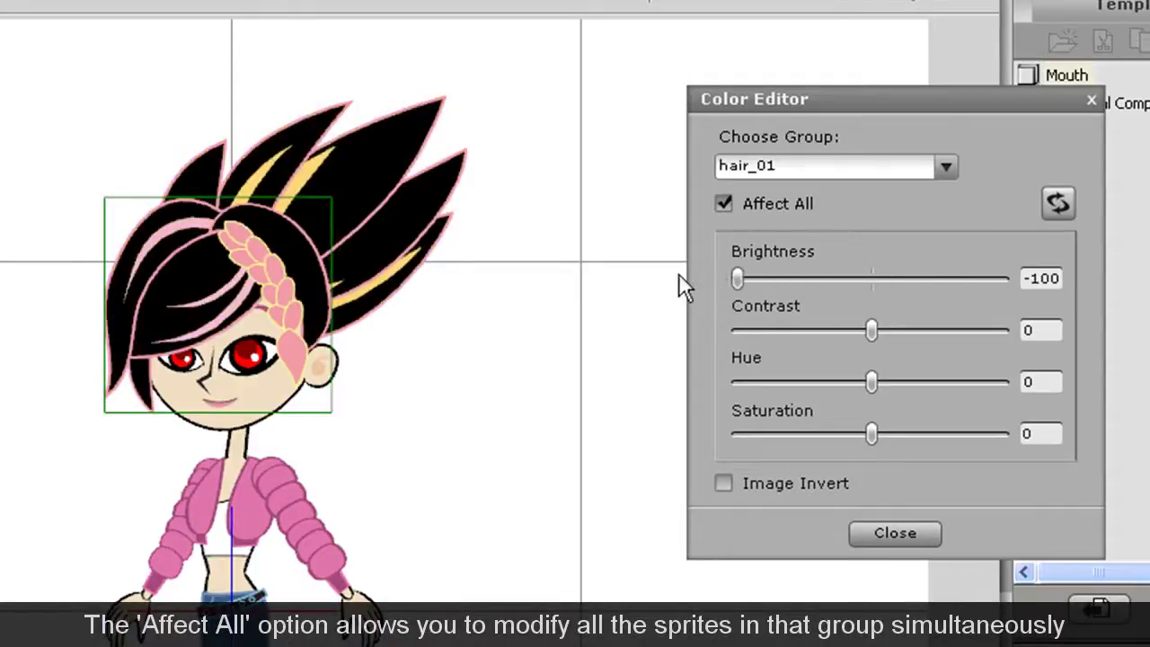
Darken the hair_02 streaks to brightness about -43
left_click(932, 173)
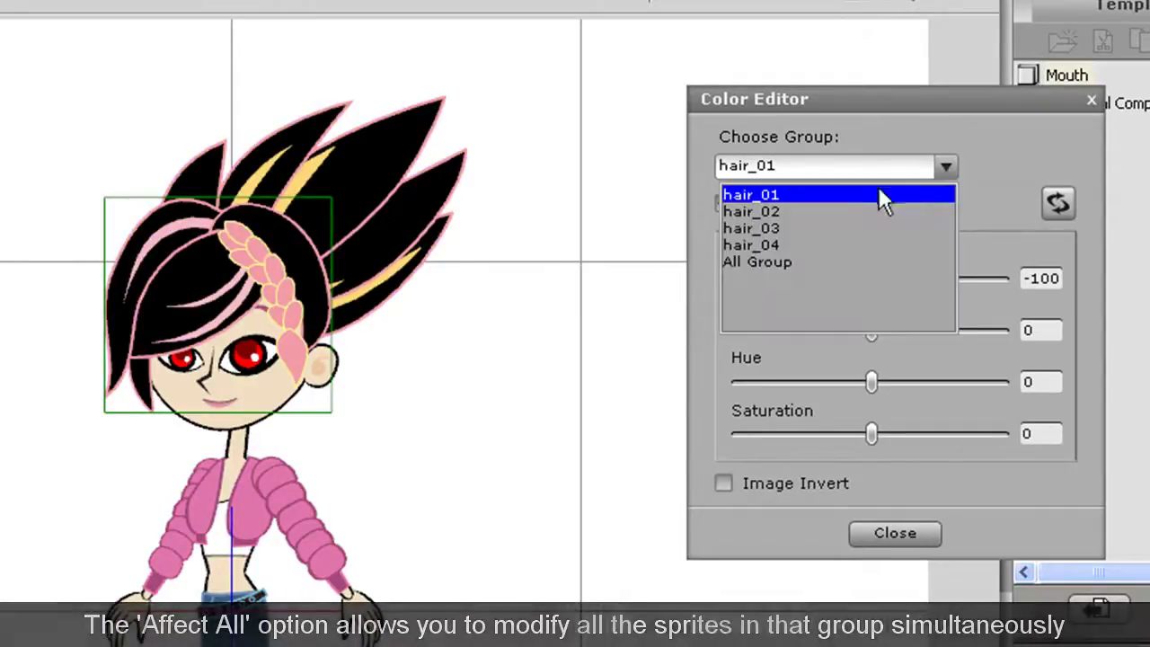
left_click(837, 209)
left_click_drag(869, 280, 812, 281)
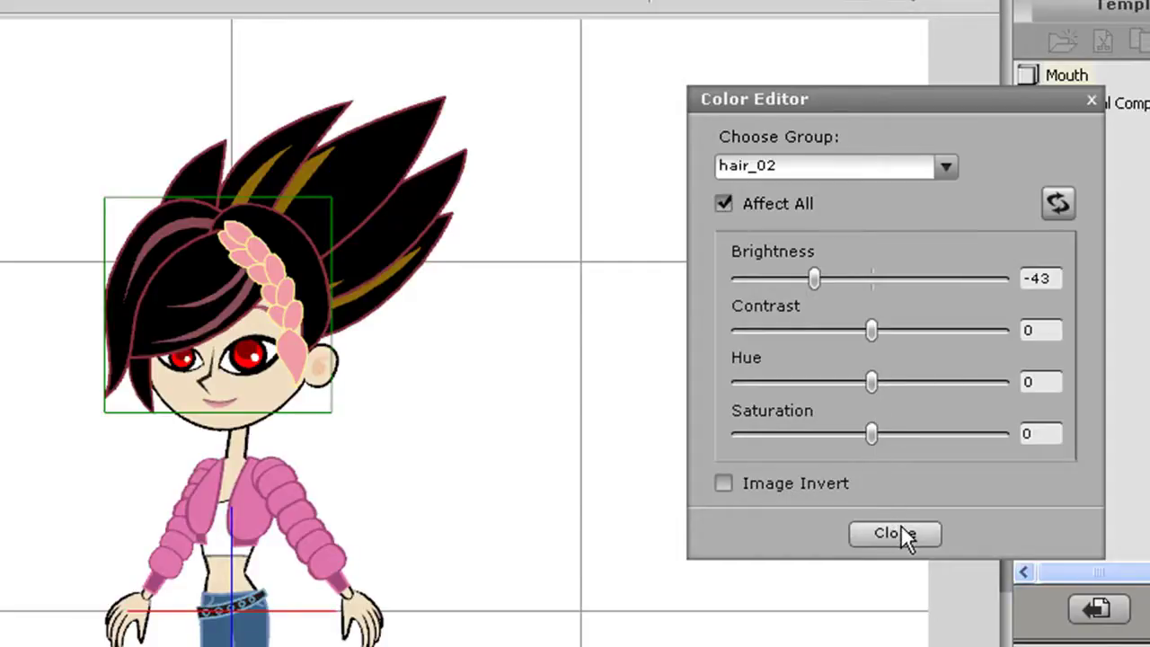
Darken the skin group on all sprites to brightness -35 and saturation 35
left_click(270, 370)
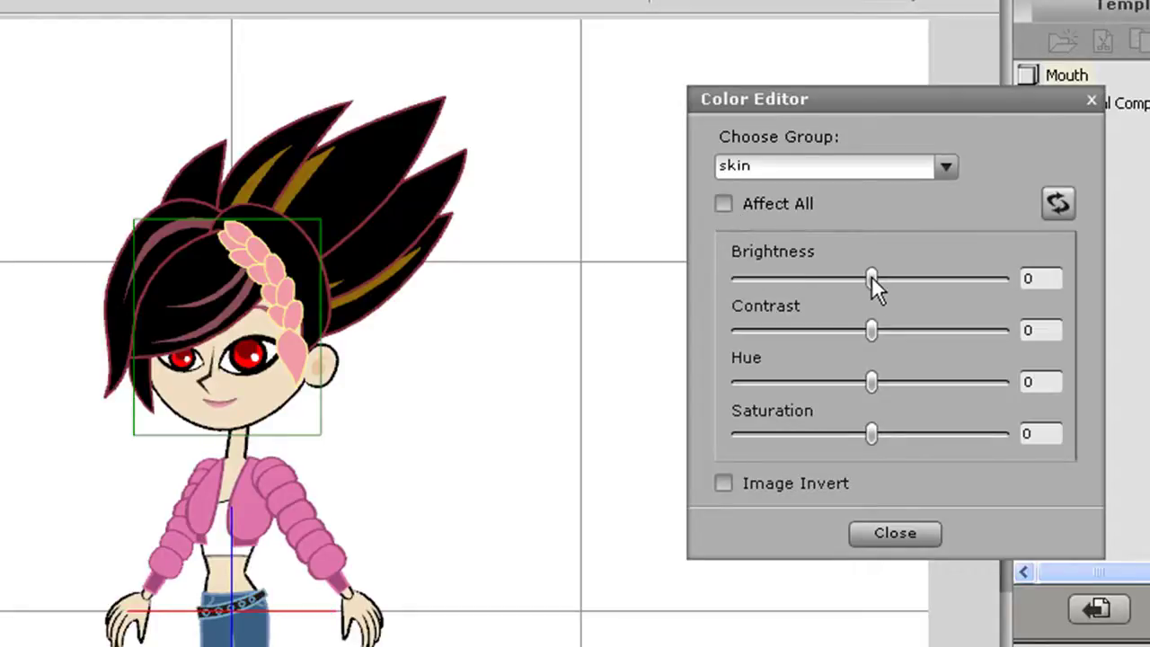
left_click_drag(872, 279, 835, 284)
left_click(752, 204)
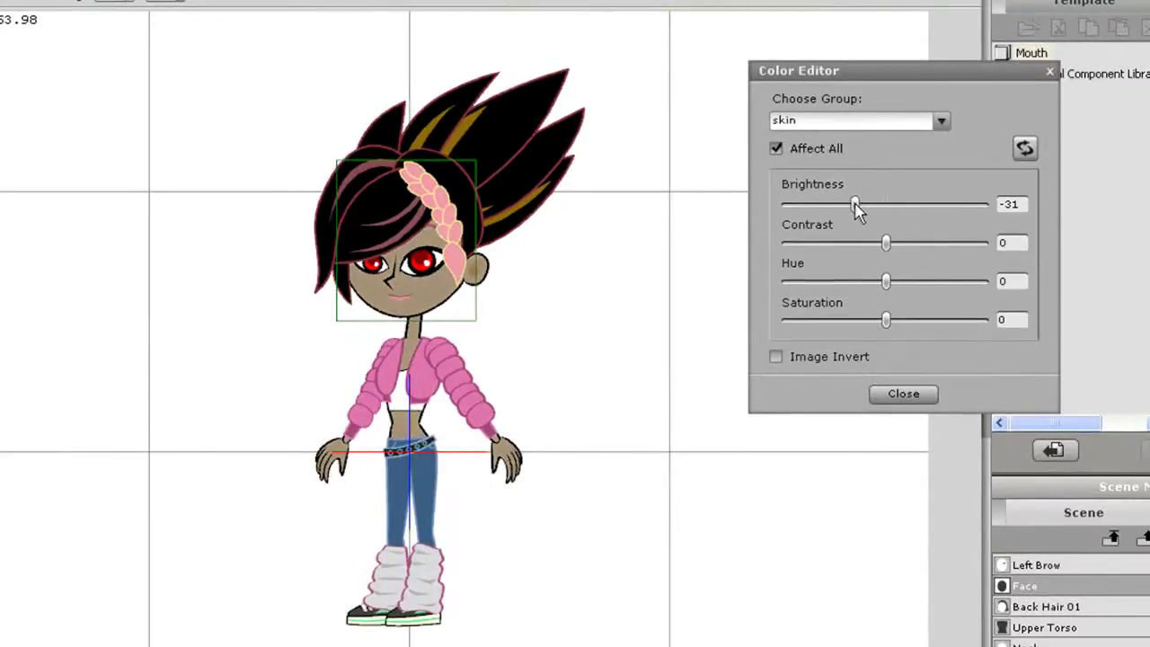
left_click_drag(856, 204, 852, 204)
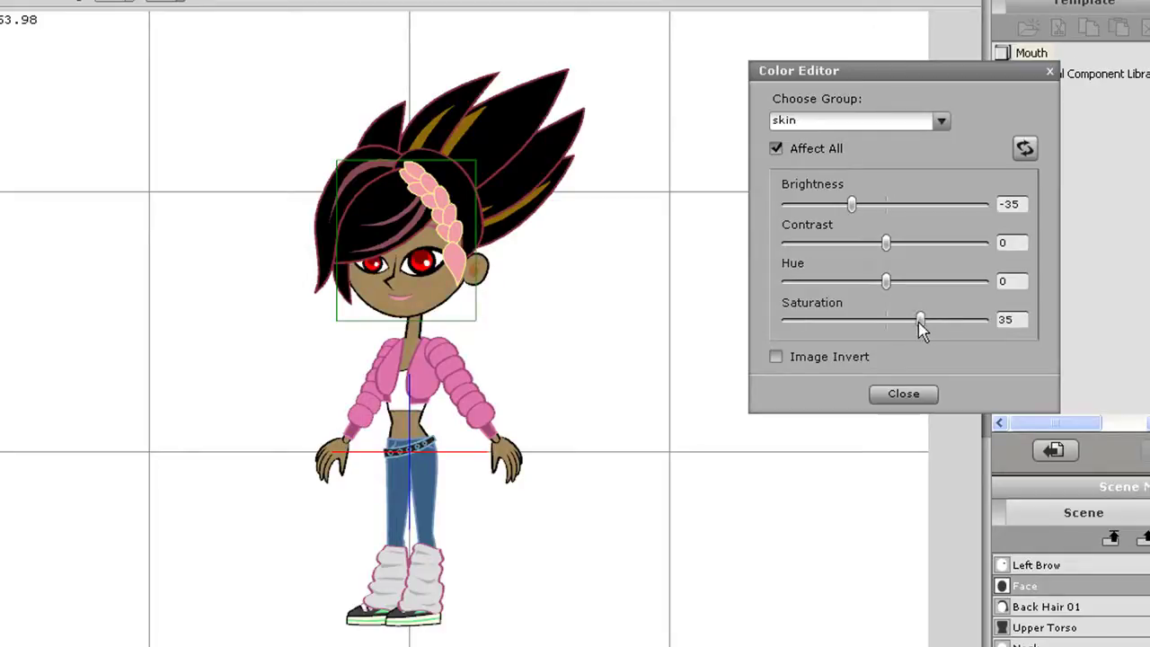
left_click(904, 396)
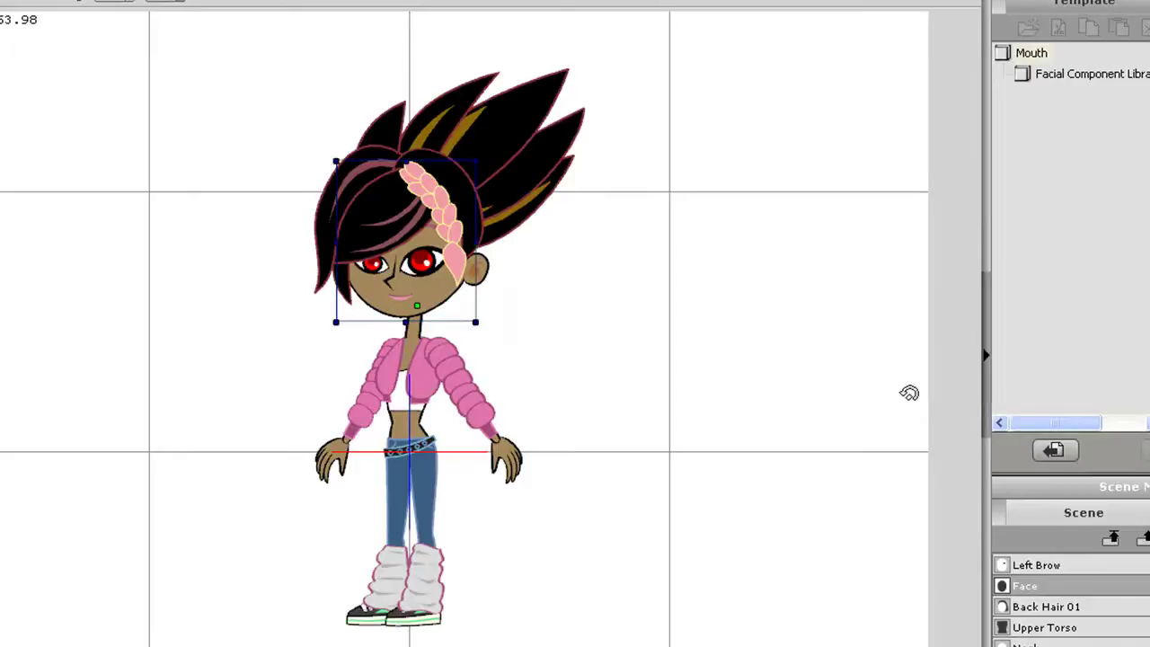
Return the restyled girl to the stage and pan the view so she sits lower
left_click(415, 399)
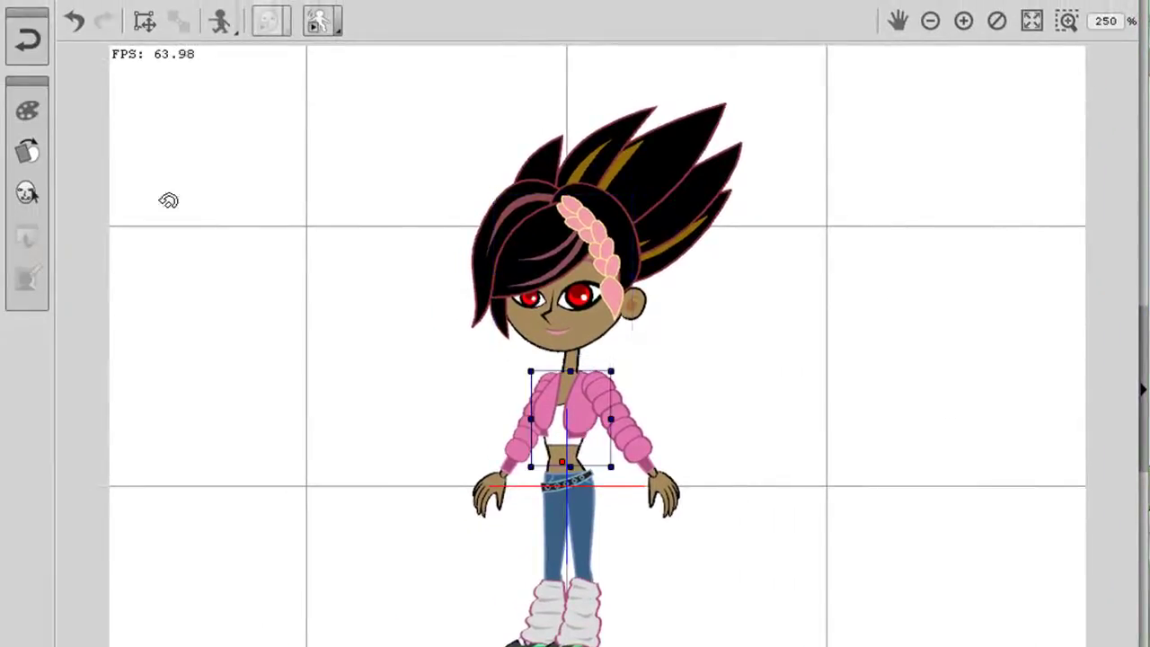
left_click(25, 42)
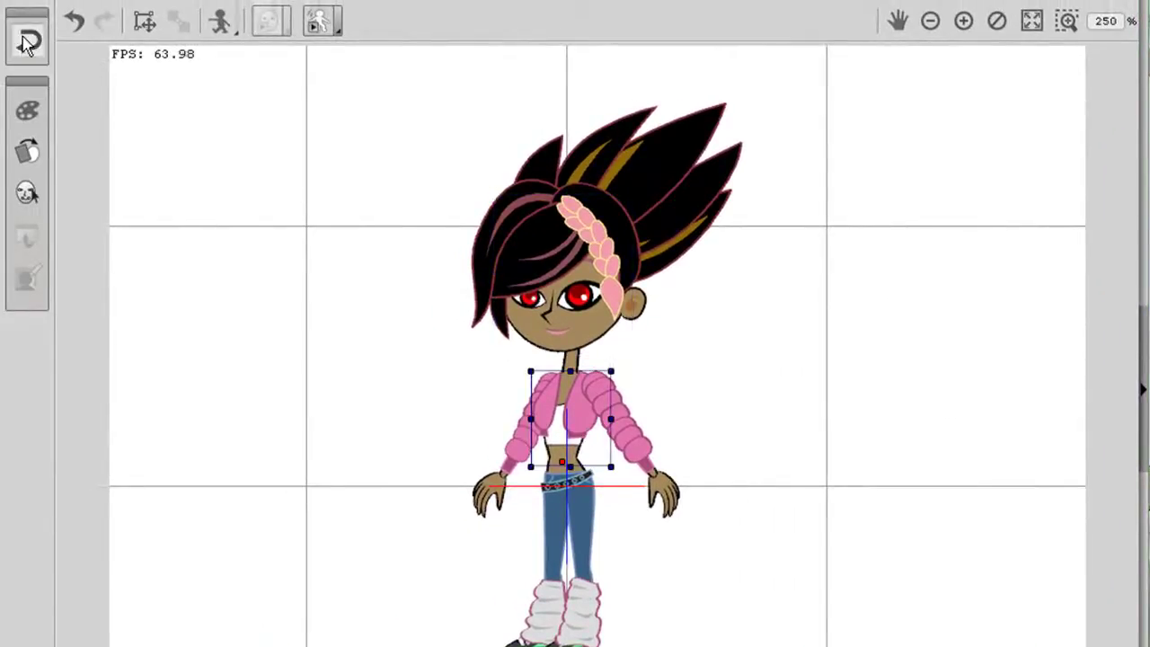
left_click(638, 359)
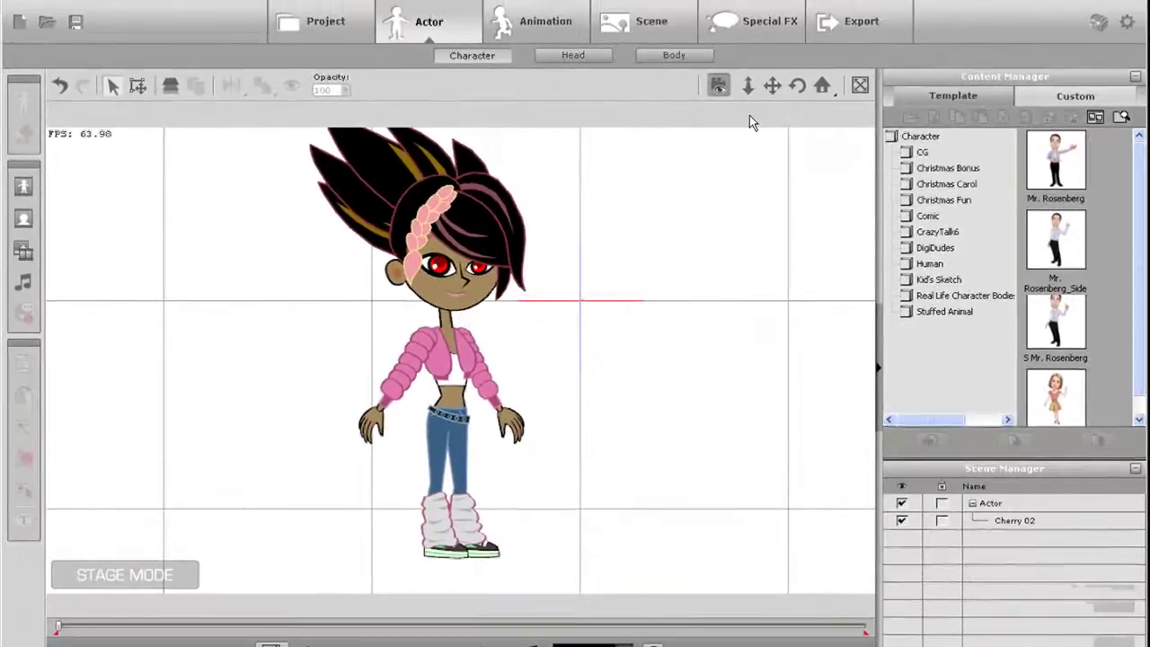
left_click(772, 85)
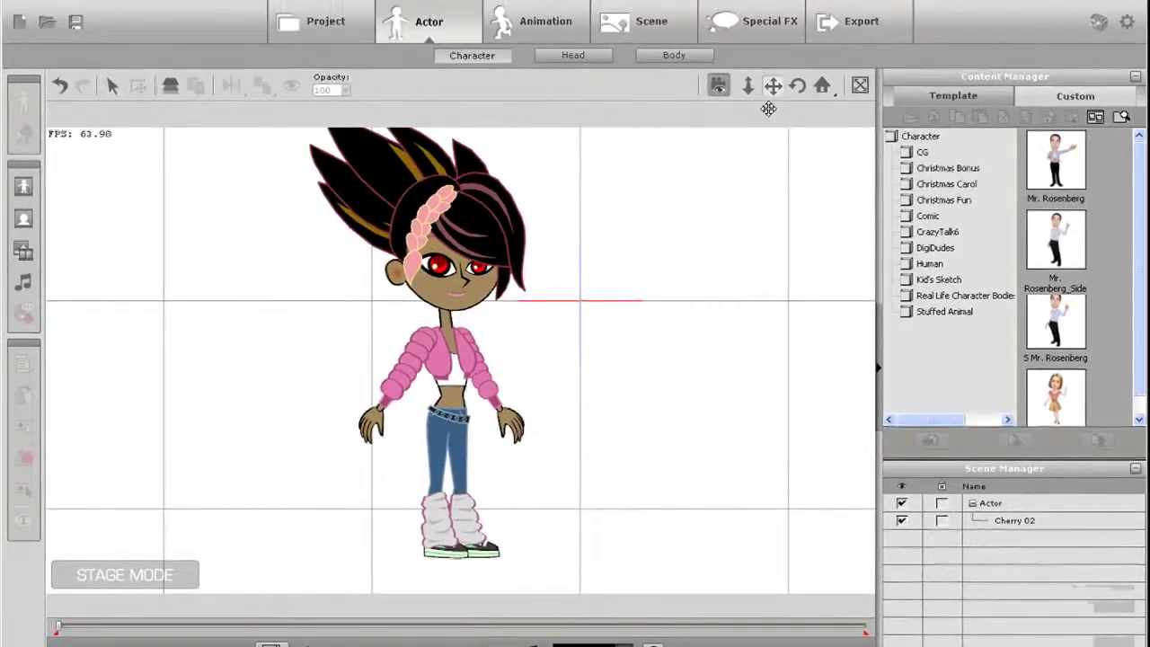
left_click_drag(641, 256, 626, 306)
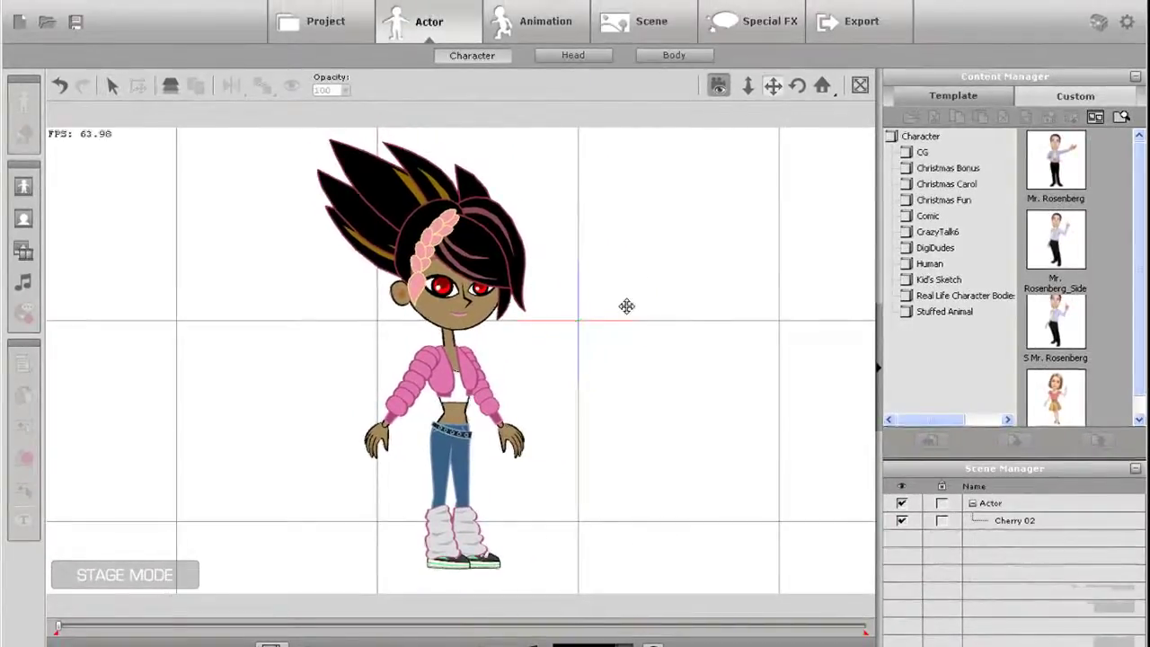
Apply the Egypt Dance motion to the girl, then open the Sprite Editor
left_click(476, 292)
left_click(541, 19)
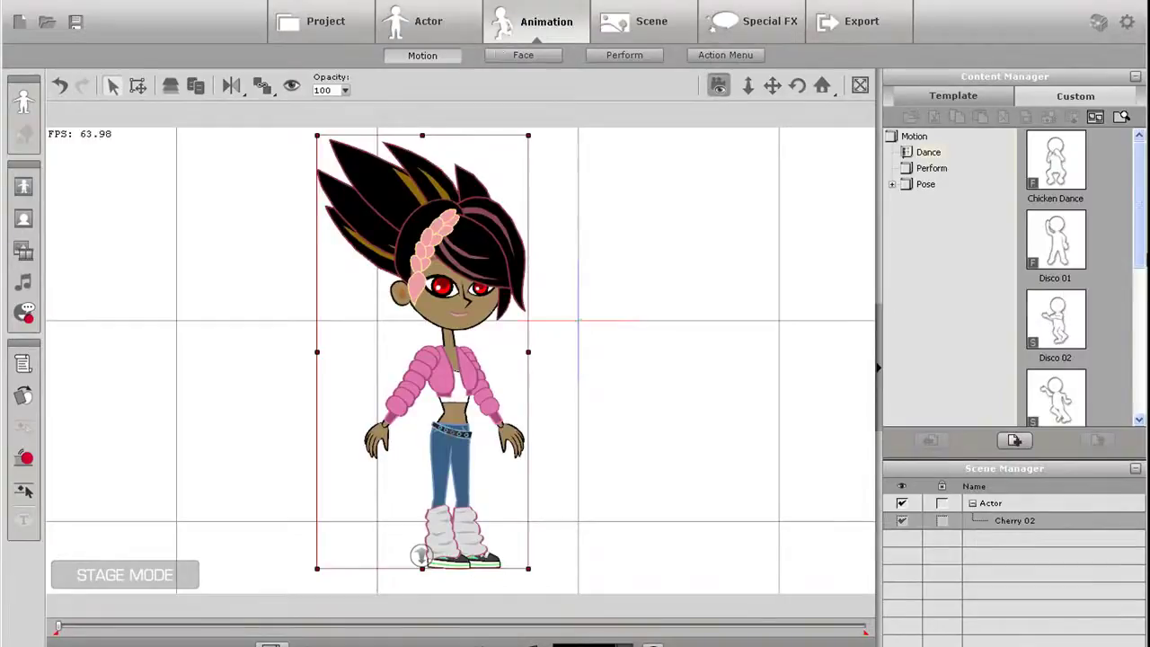
left_click_drag(1141, 241, 1140, 302)
double_click(1058, 260)
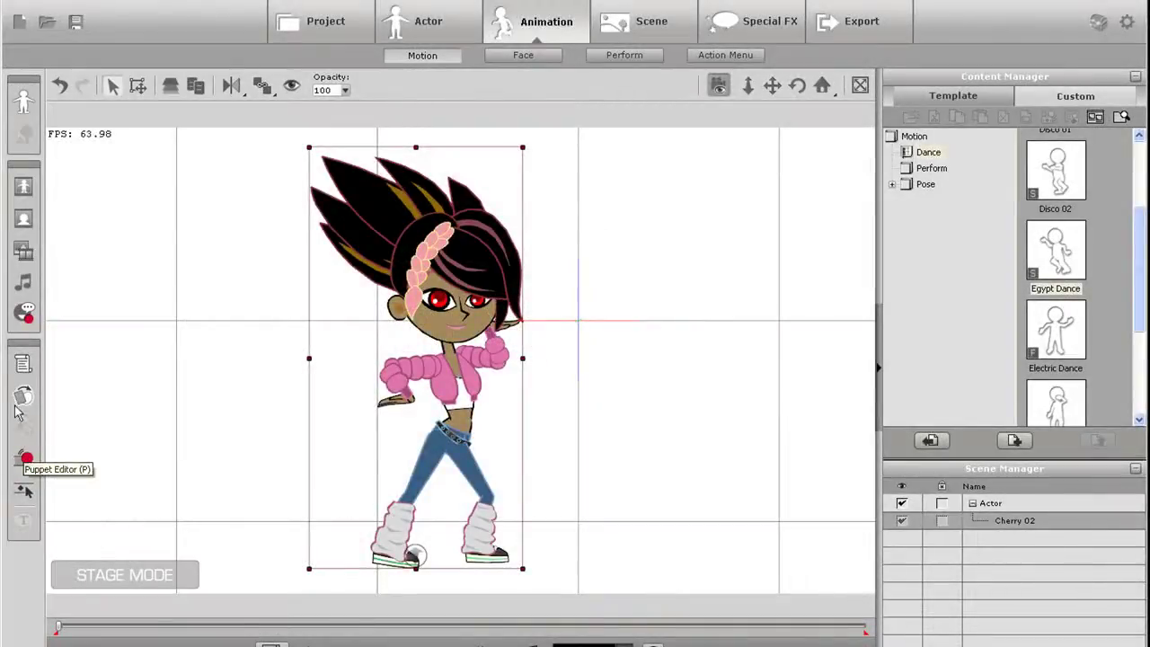
left_click(26, 458)
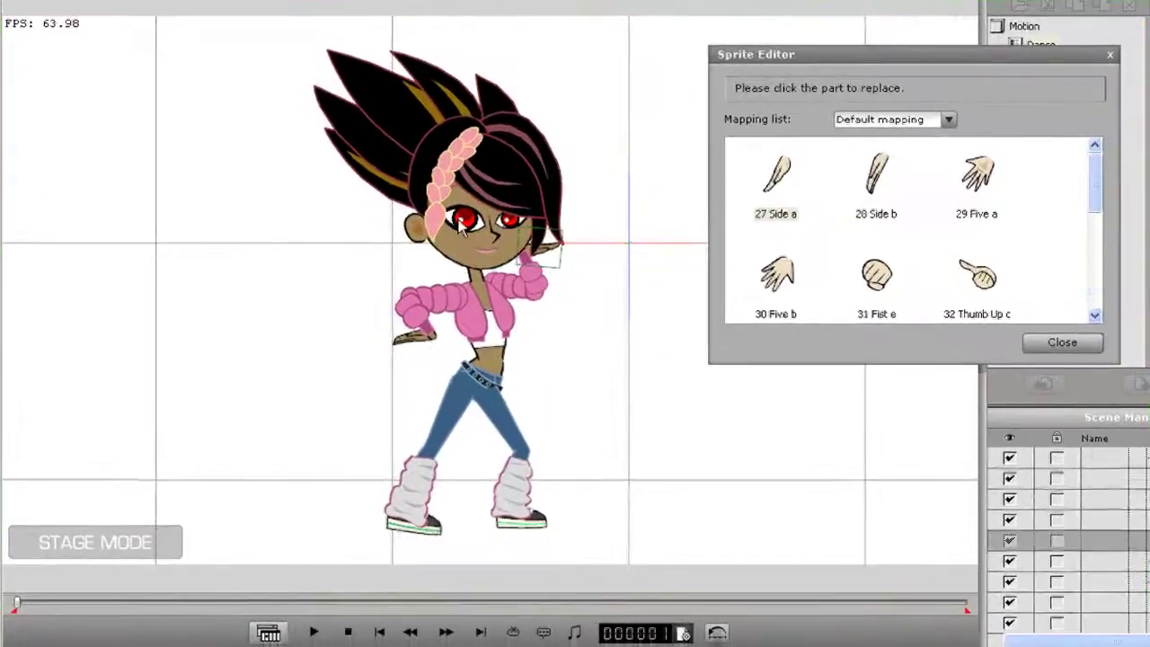
Set the eye to 01 Normal, then at frame 20 close it with 02 Tight Close
left_click(454, 225)
left_click(775, 190)
left_click(1029, 345)
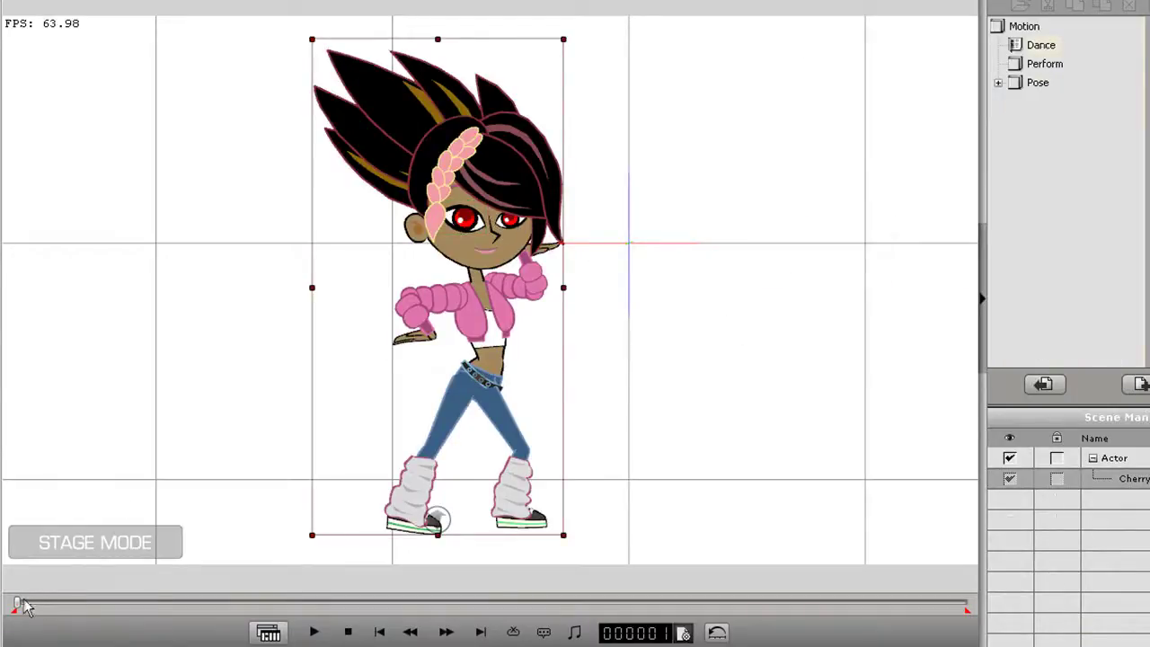
left_click_drag(18, 609, 27, 610)
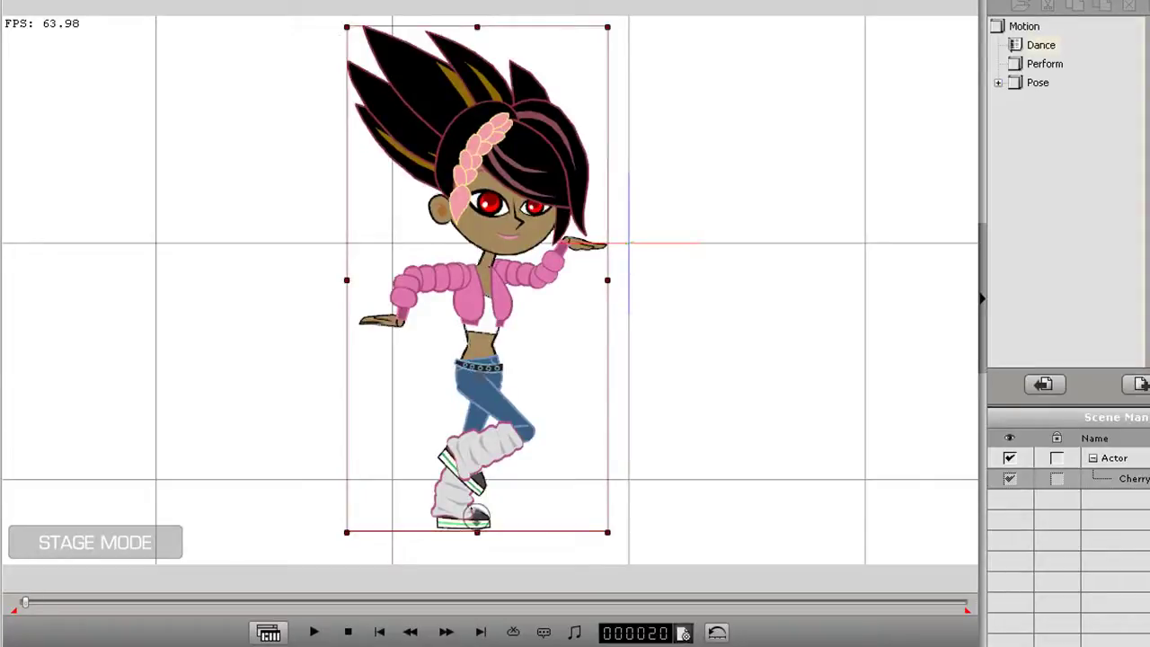
left_click(490, 212)
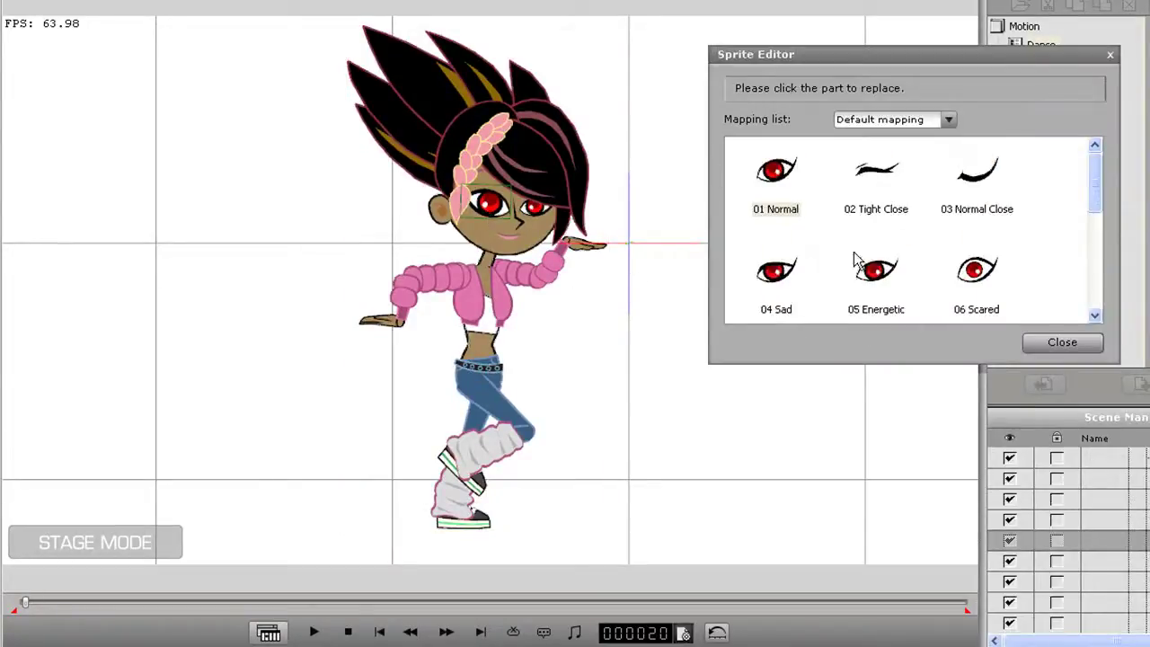
left_click(888, 183)
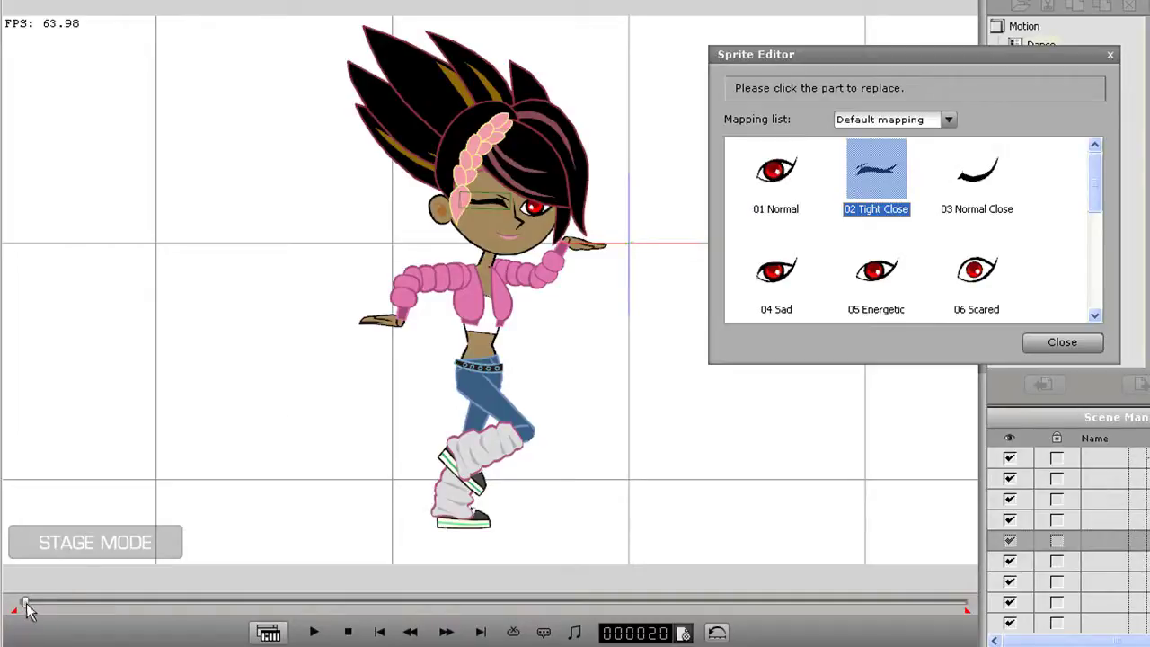
At a later frame, set both eyes to 09 Energetic Happy
left_click_drag(27, 609, 33, 609)
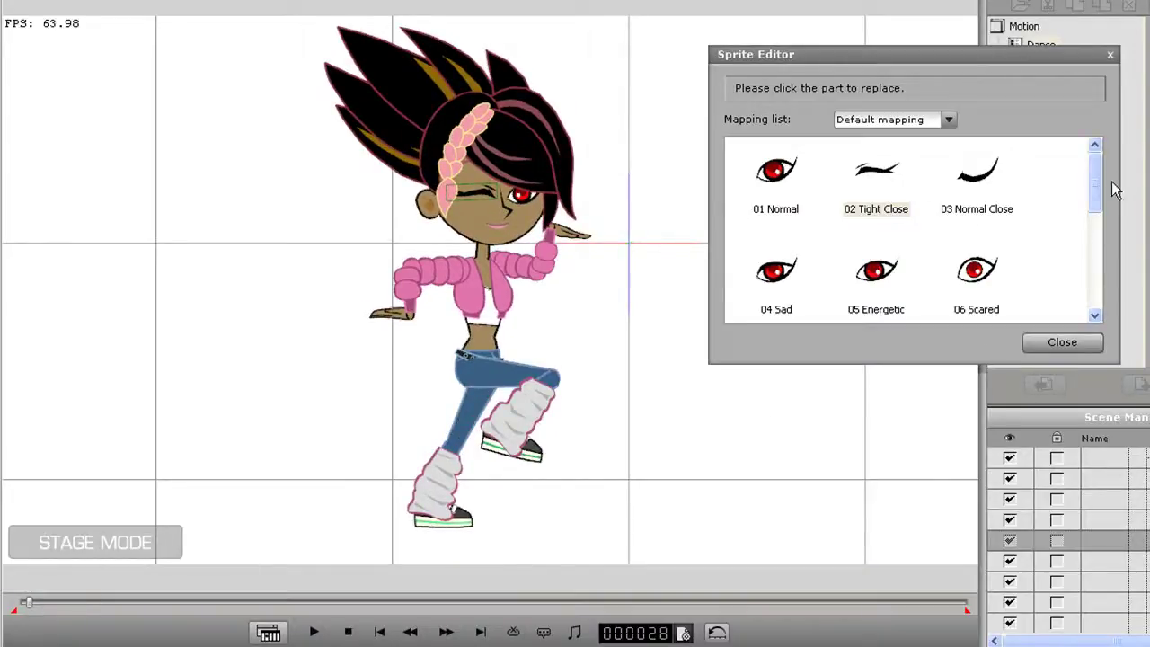
left_click_drag(1095, 184, 1079, 225)
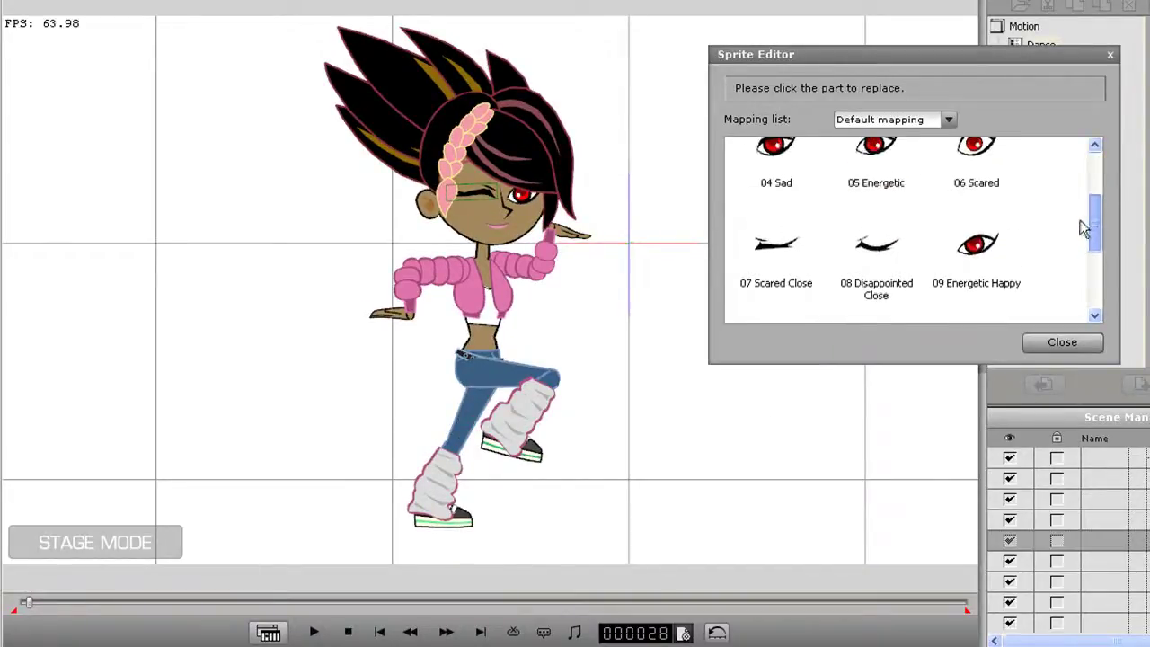
left_click(974, 242)
left_click(527, 201)
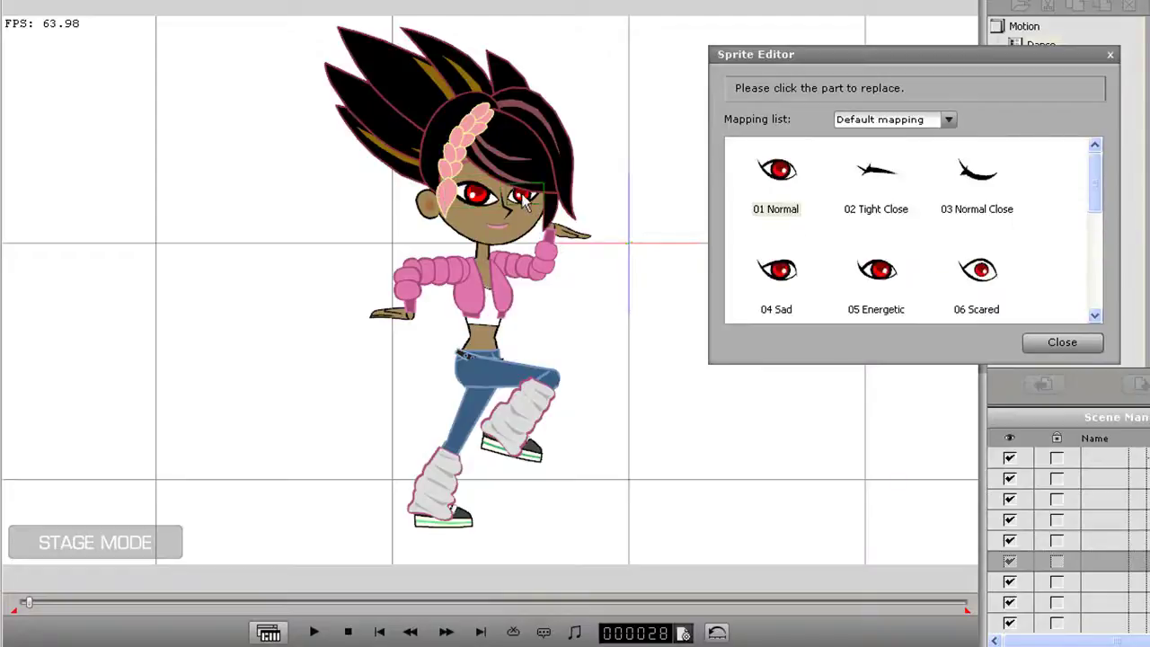
left_click_drag(1101, 188, 1038, 229)
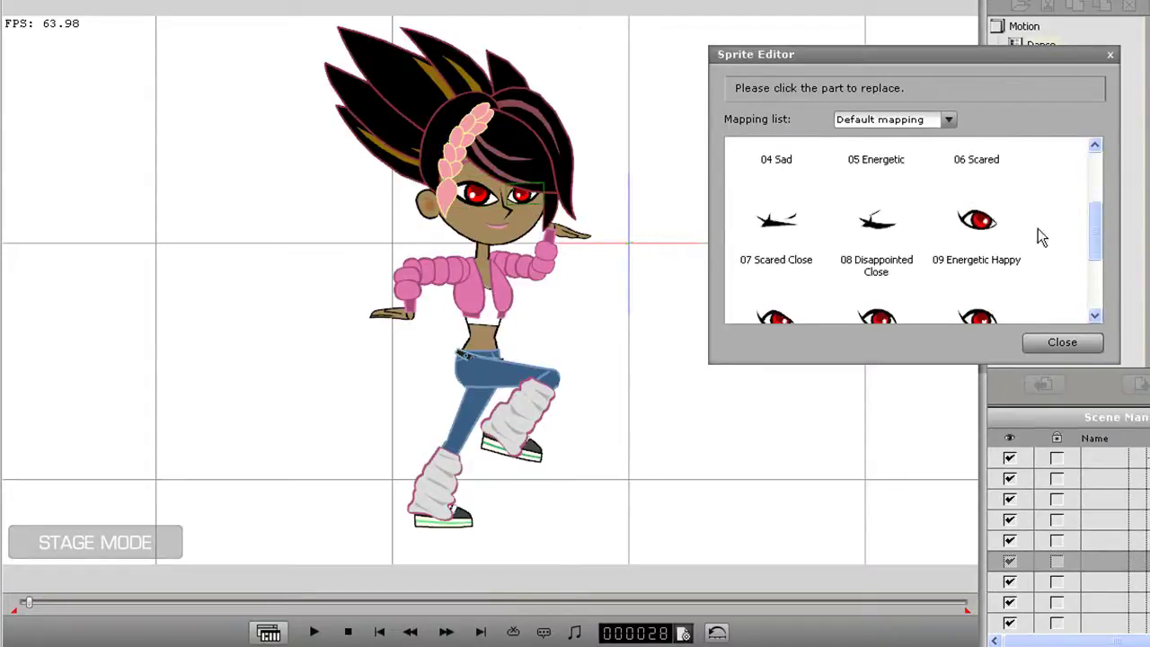
left_click(993, 229)
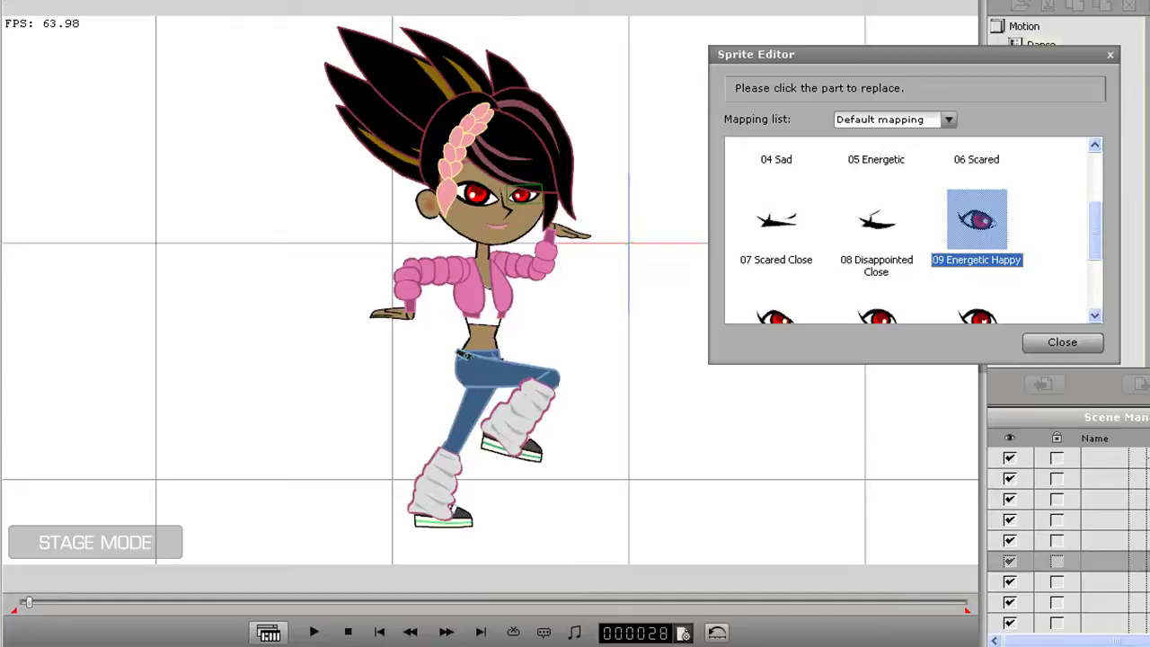
Further into the dance, close the eye with the 03 Normal Close sprite
left_click_drag(30, 605, 38, 604)
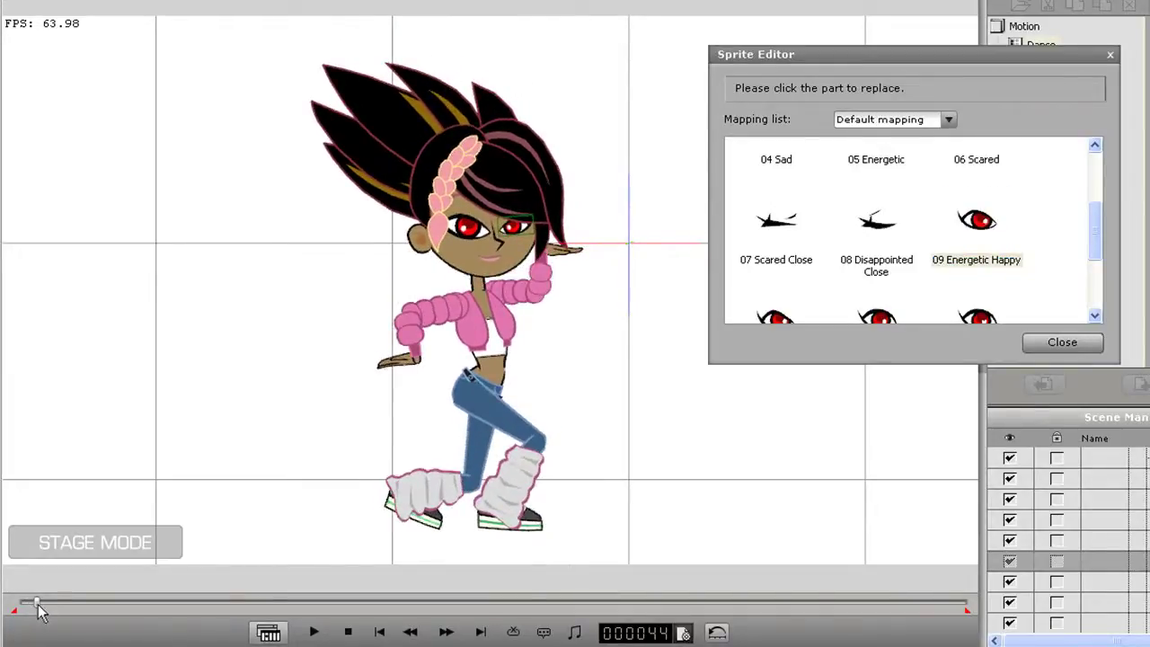
left_click_drag(1099, 211, 1095, 169)
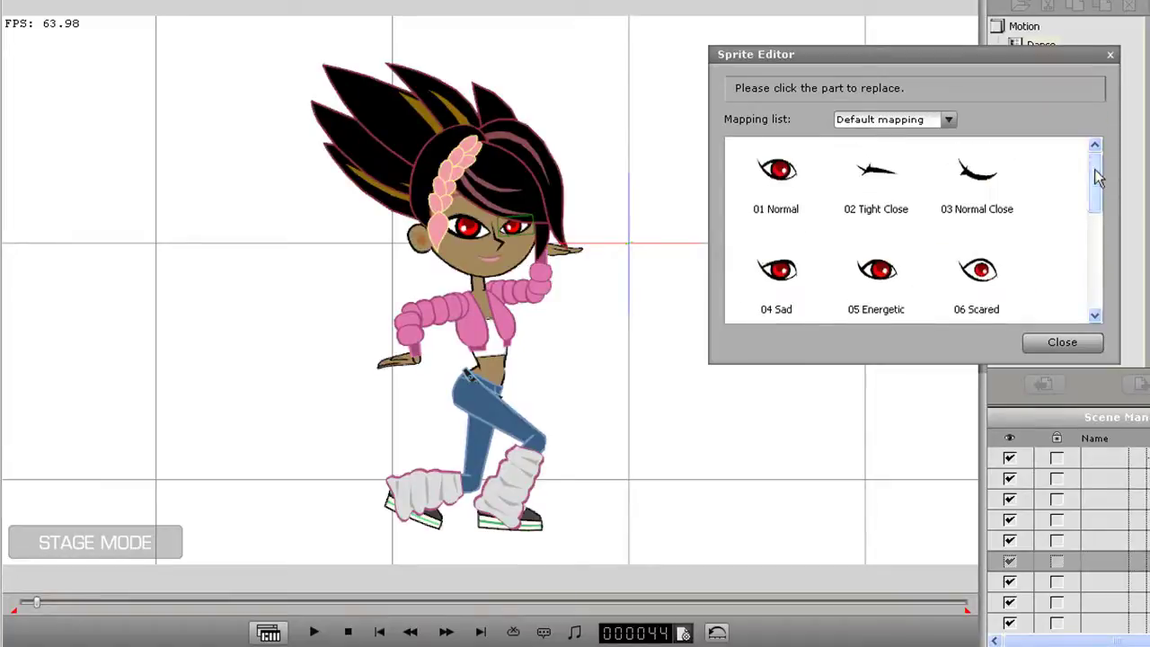
left_click(977, 171)
scroll(913, 226, "down", 2)
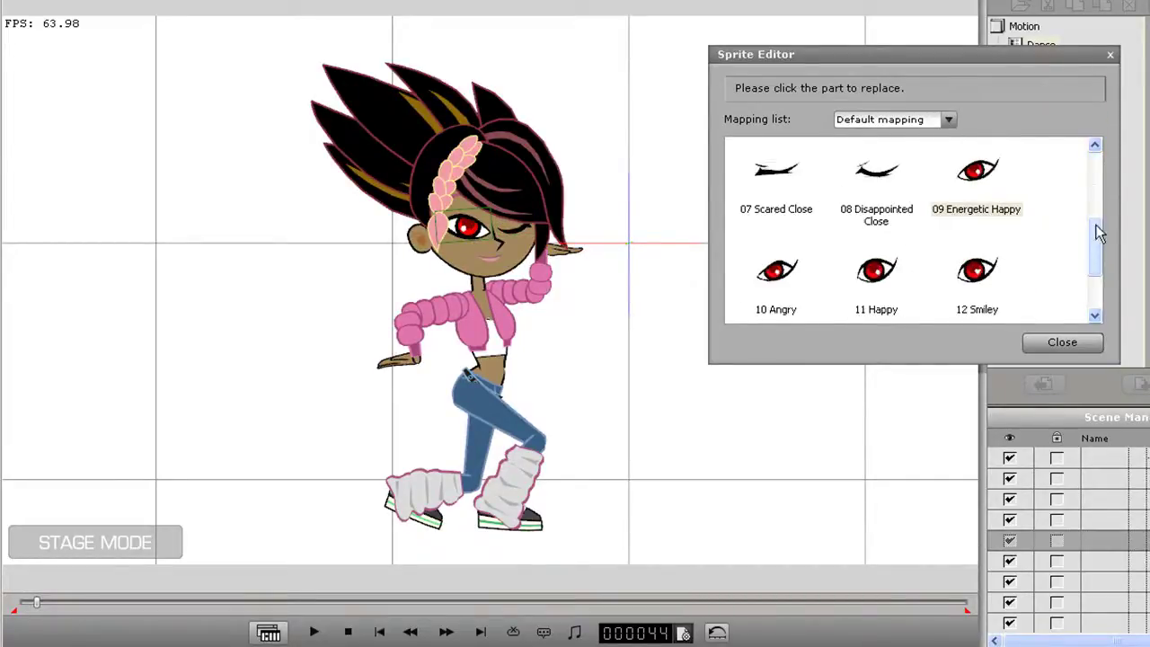
scroll(913, 221, "up", 2)
left_click(977, 171)
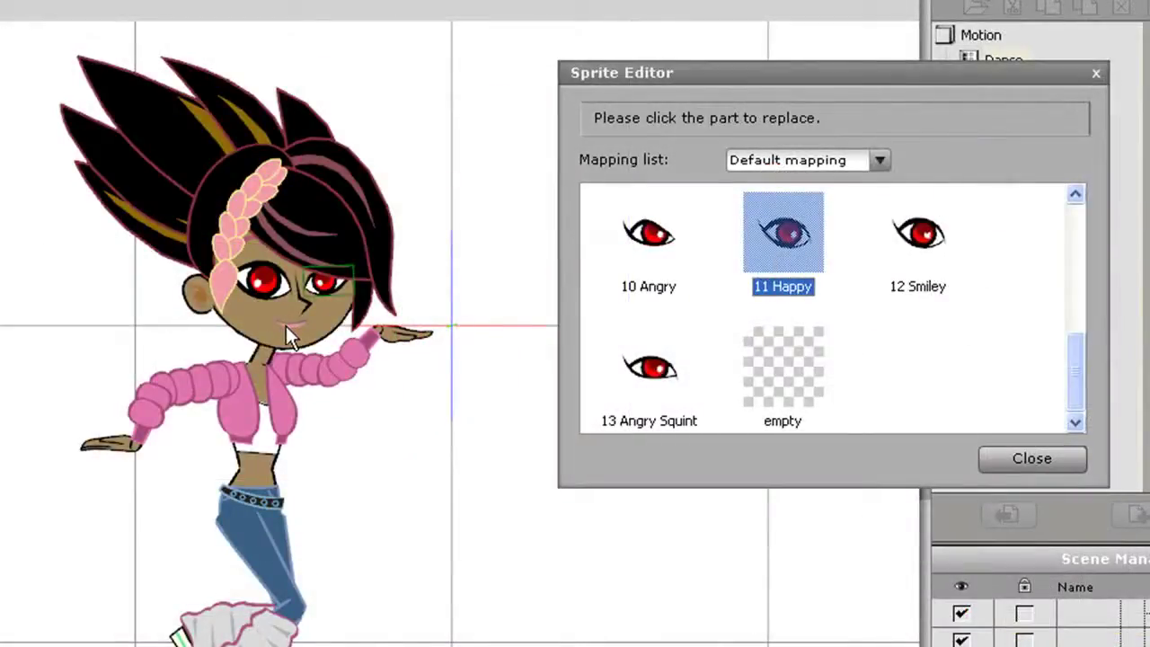
Set the character's mouth to the 01 Normal sprite and close the Sprite Editor
left_click(286, 325)
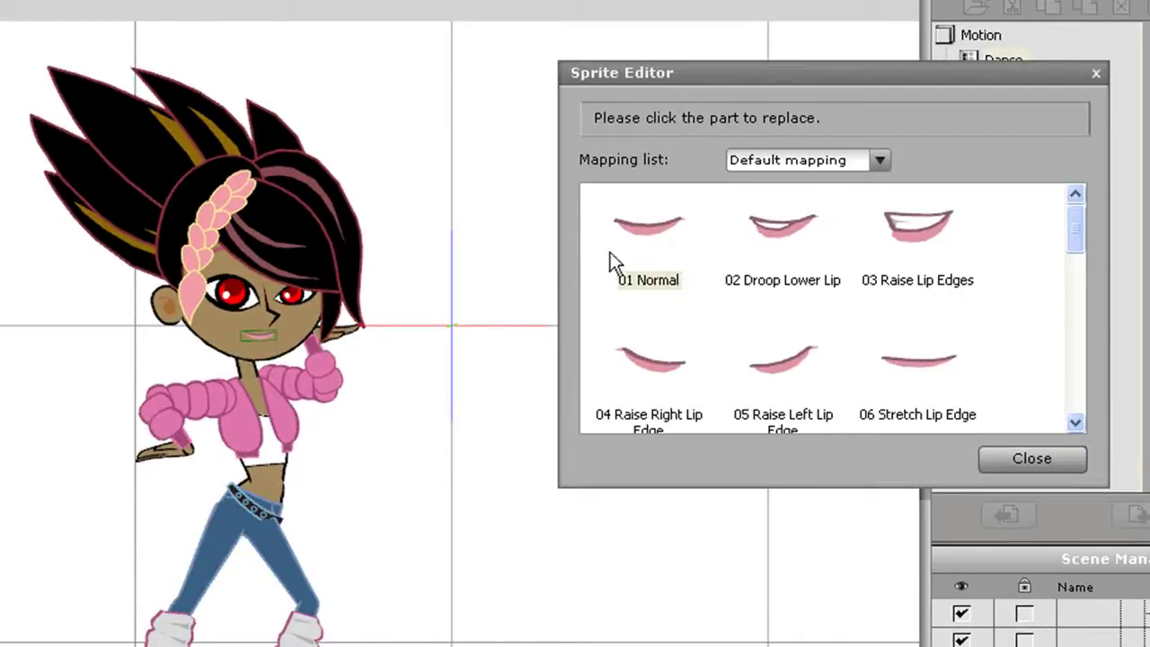
left_click(673, 266)
left_click(1023, 454)
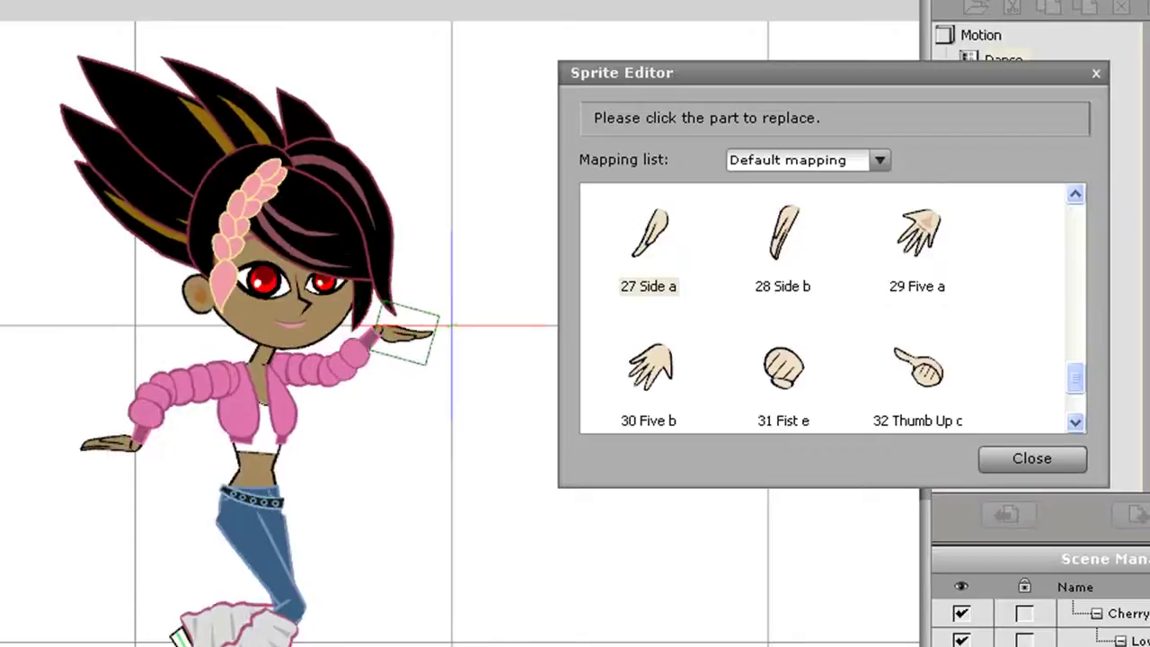
Swap the mouth to the 03 Raise Lip Edges sprite for a wide grin
left_click(299, 318)
left_click(298, 321)
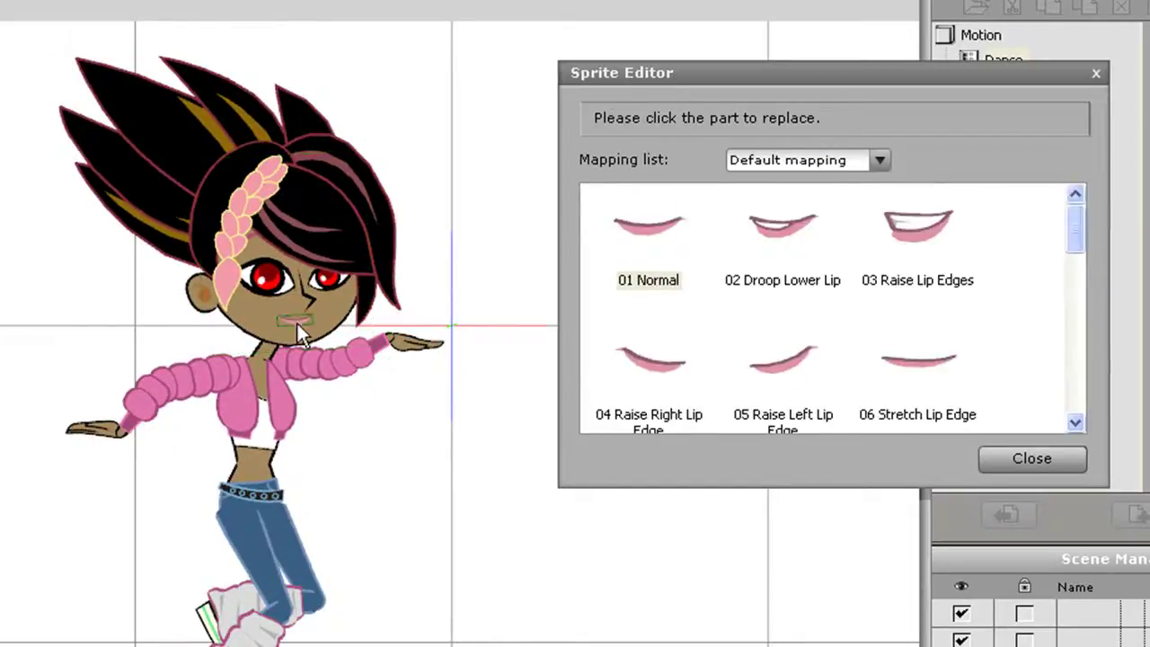
left_click(904, 231)
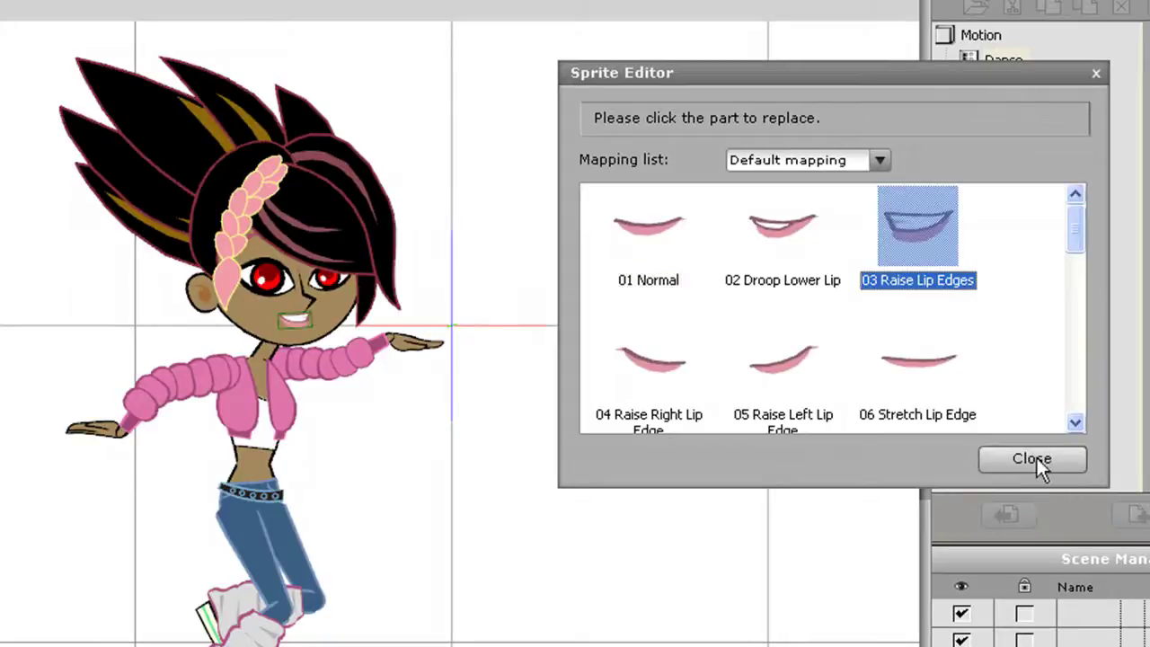
Close the Sprite Editor, leaving the grinning girl dancing at frame 55
left_click(1038, 458)
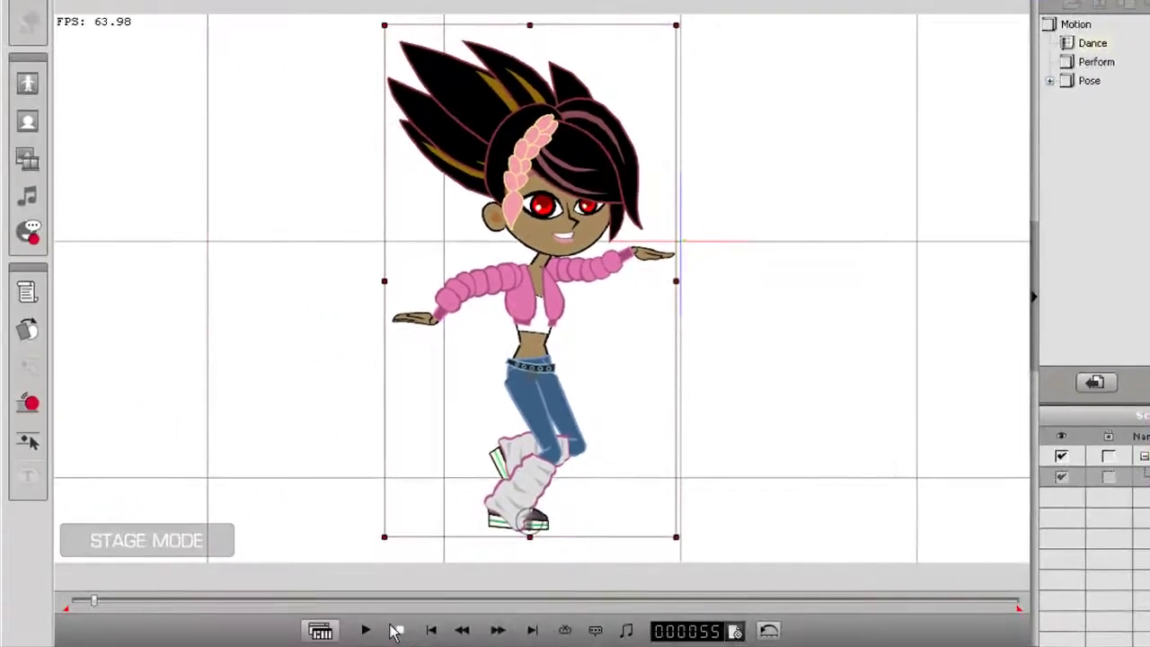